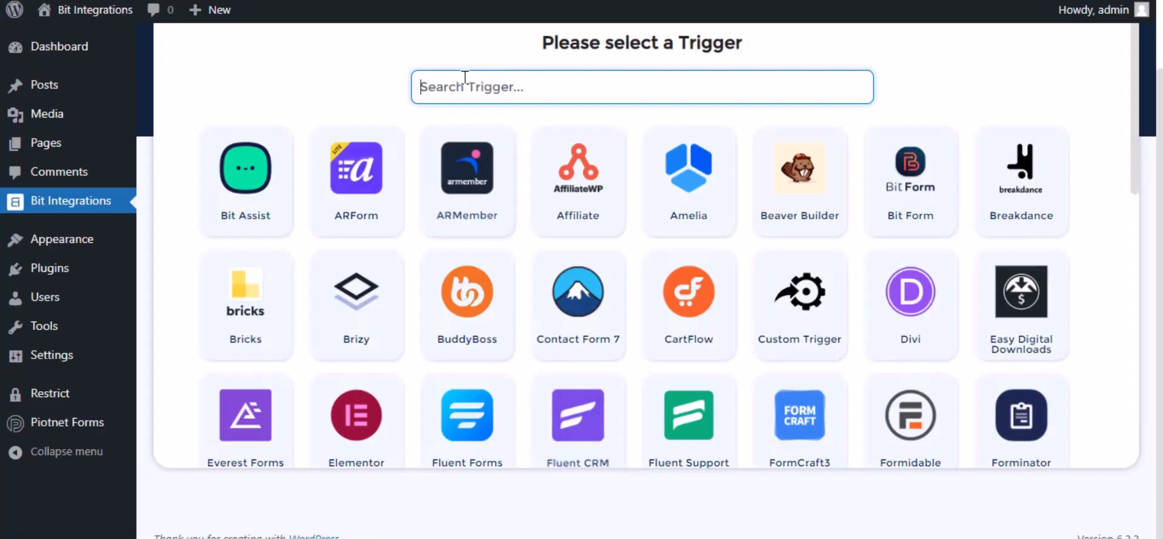
Pick Piotnet Forms as the trigger via the 'pio' search and select its Contact Forms form
left_click(465, 78)
type("pio")
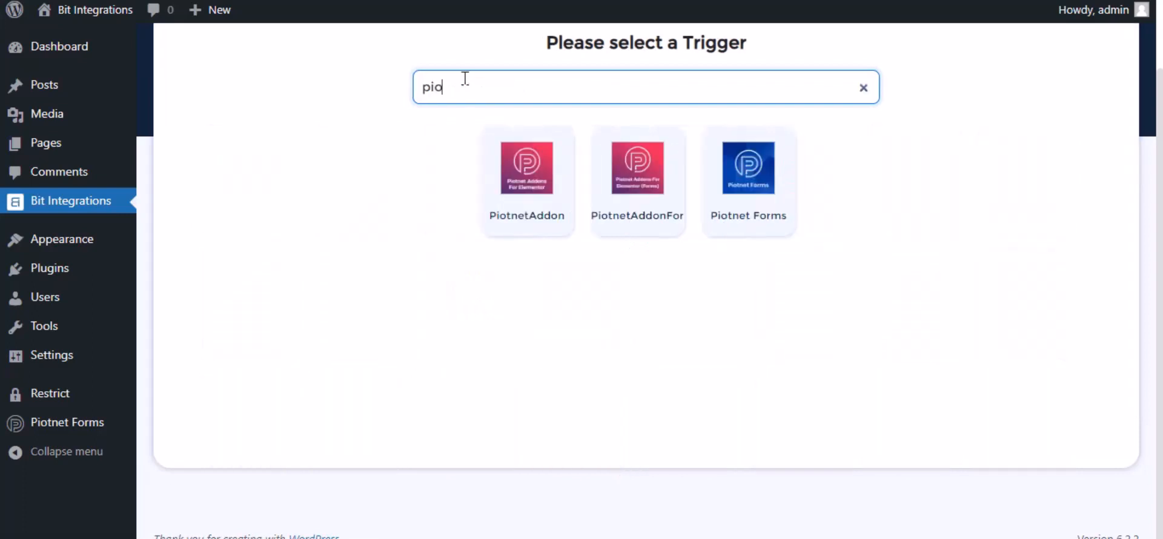
left_click(735, 189)
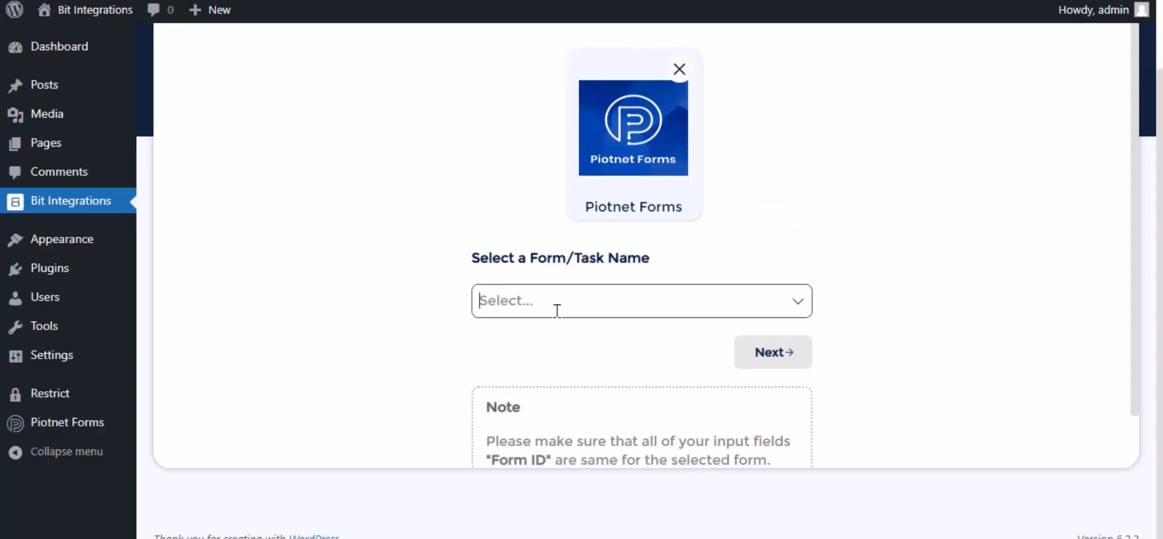
left_click(557, 311)
left_click(551, 333)
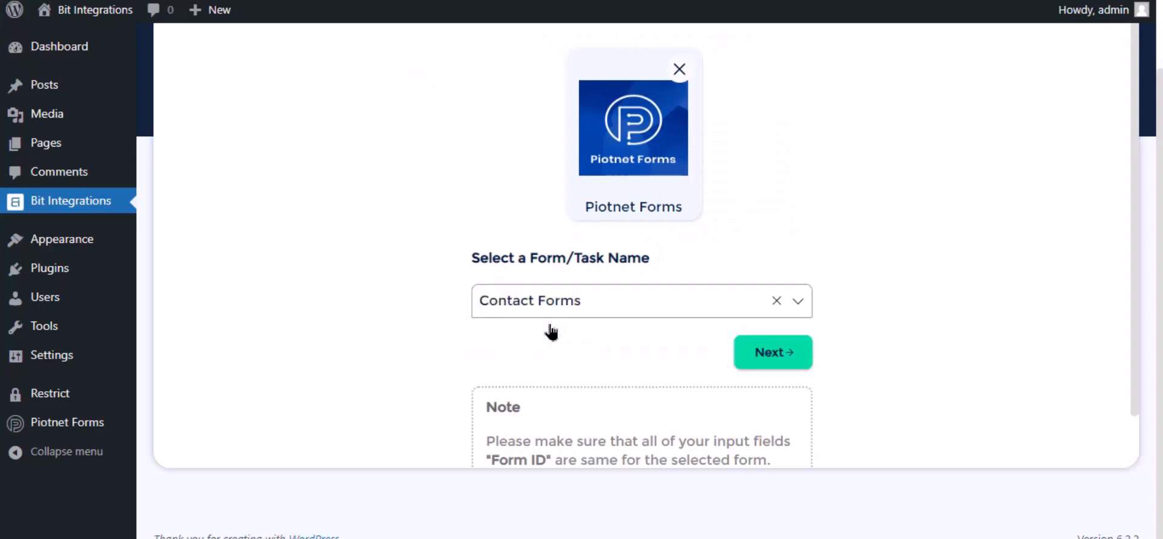
Search for 'Mailup' among the actions and choose Mailup as the action
left_click(772, 357)
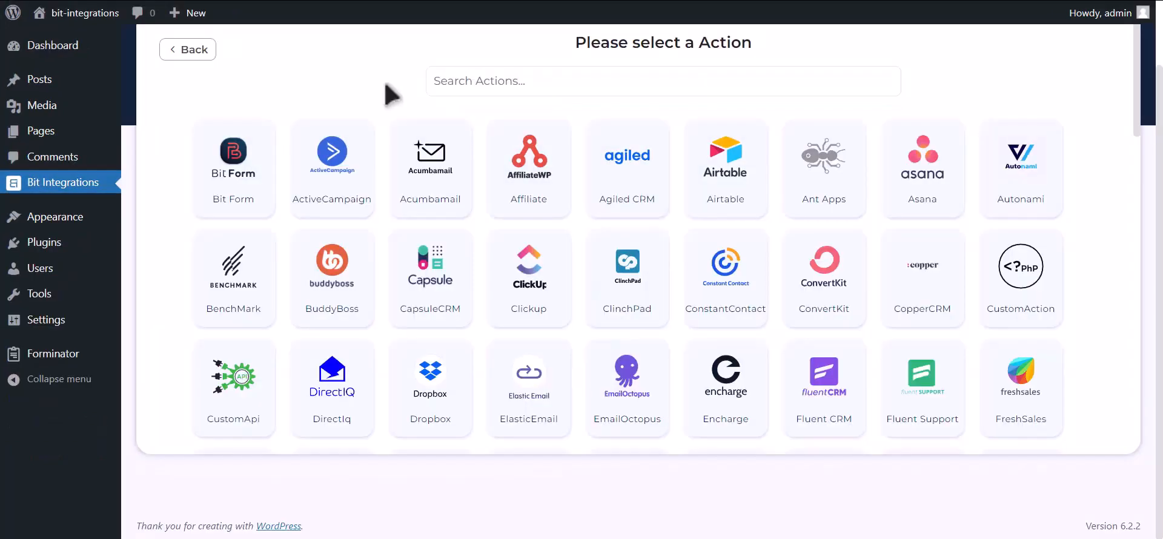
left_click(615, 68)
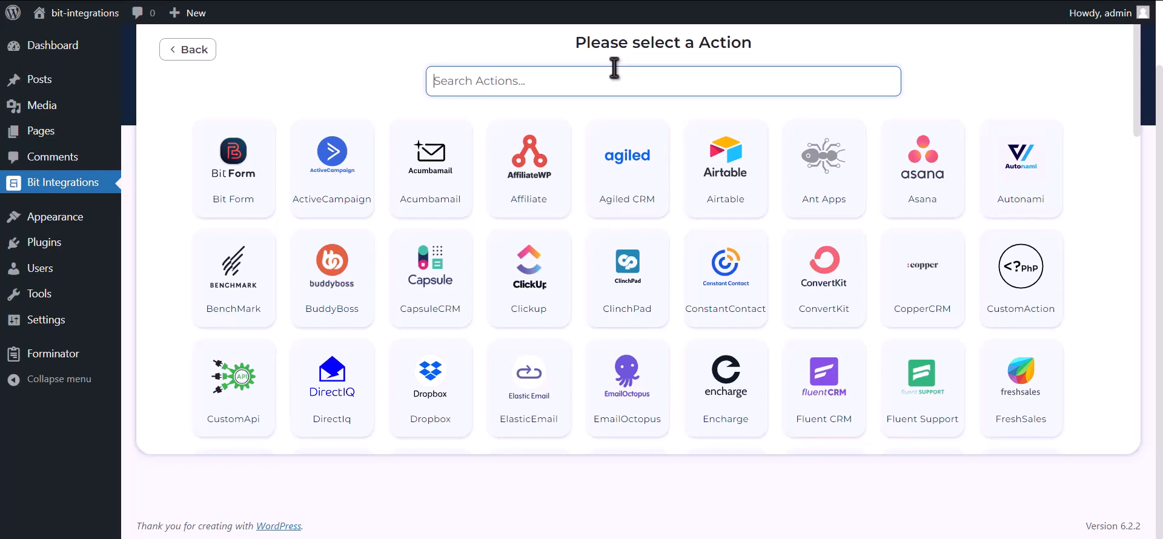
type("Mailup")
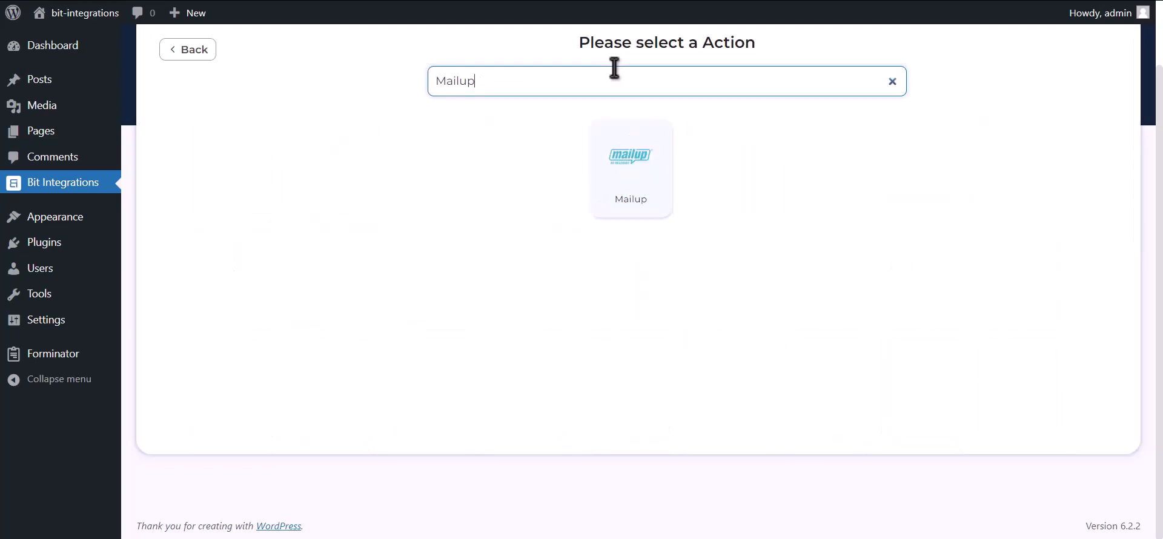
left_click(617, 178)
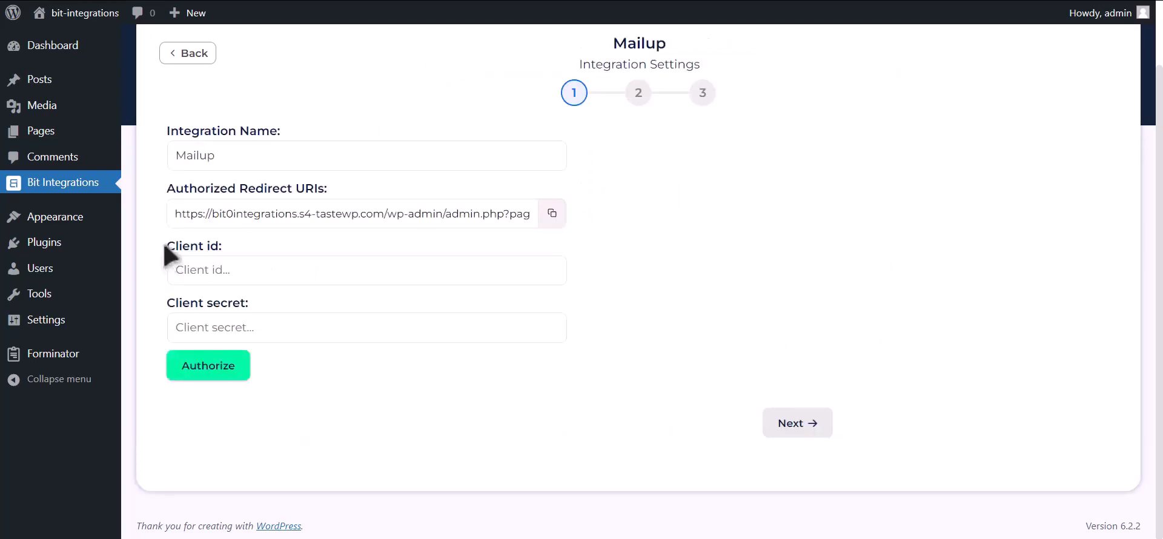
Note the Client id and Client secret fields, then switch to the MailUp account
left_click_drag(165, 246, 229, 254)
left_click_drag(169, 304, 246, 301)
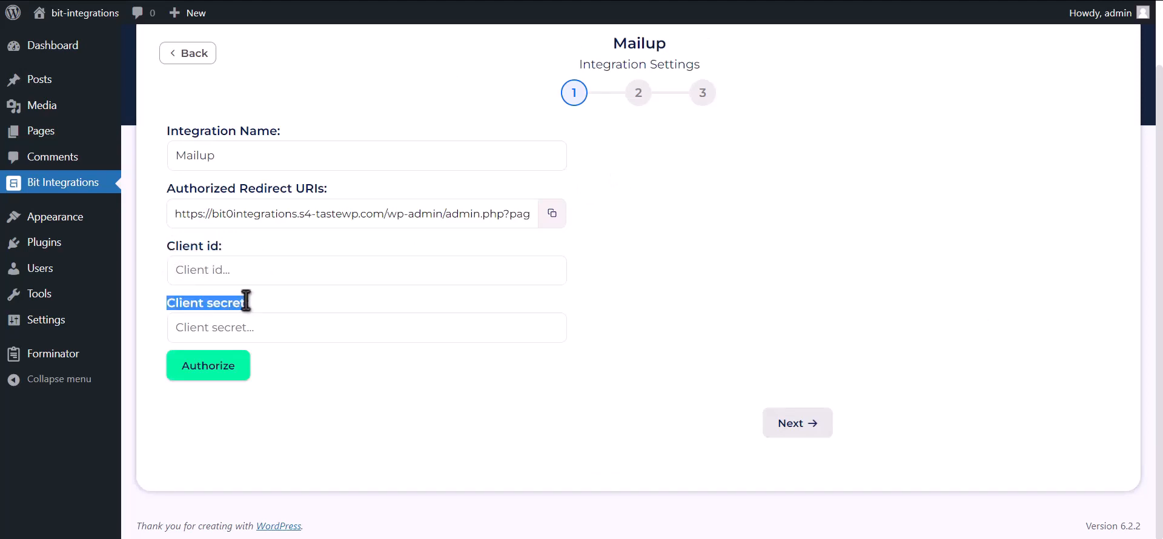
left_click(375, 0)
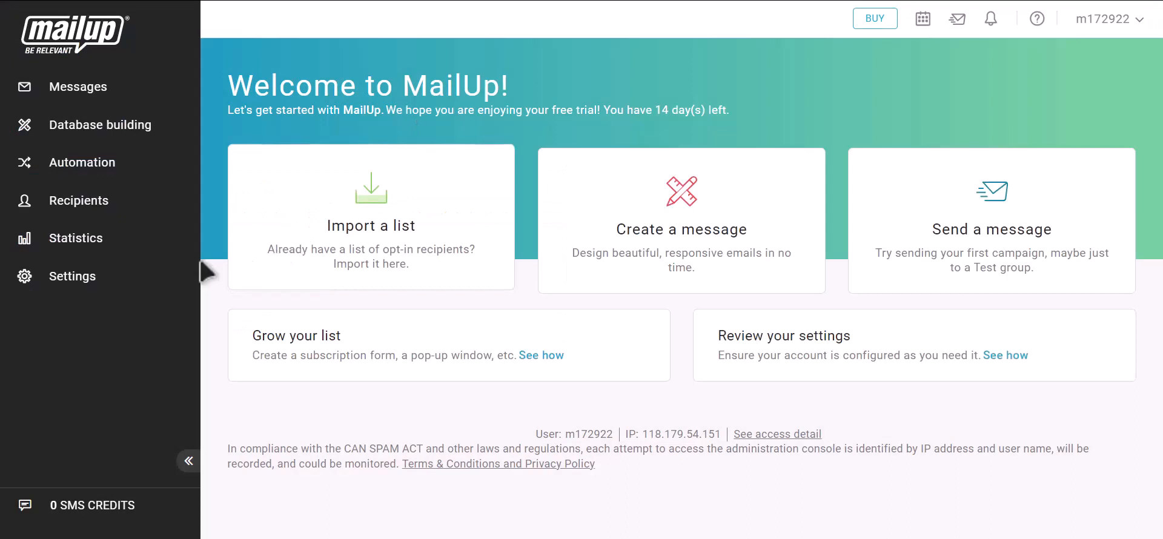
Go to MailUp Settings > Advanced settings > Developer's corner API keys page
left_click(98, 287)
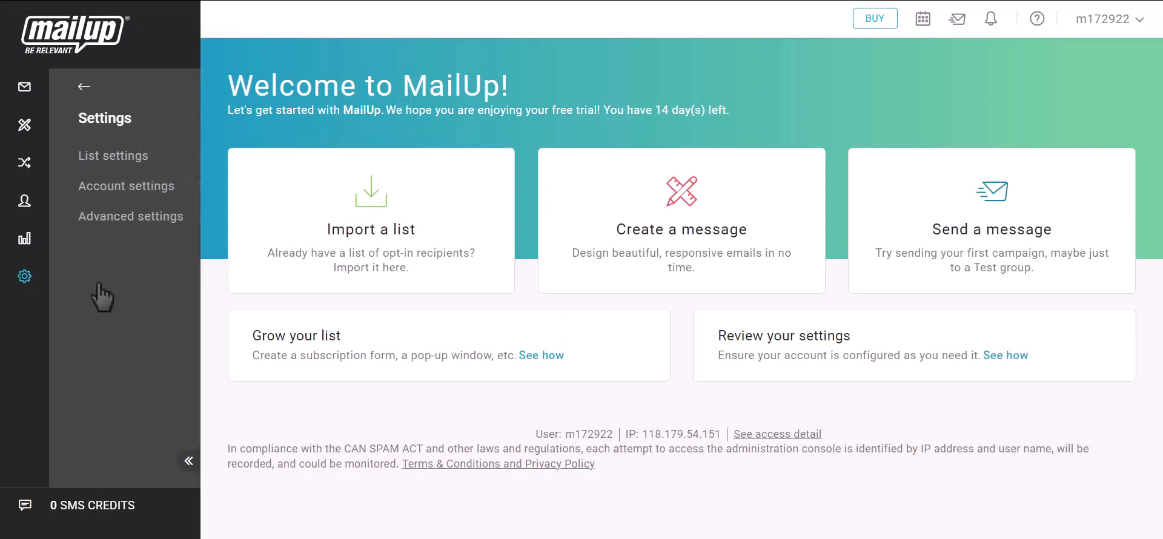
left_click(125, 222)
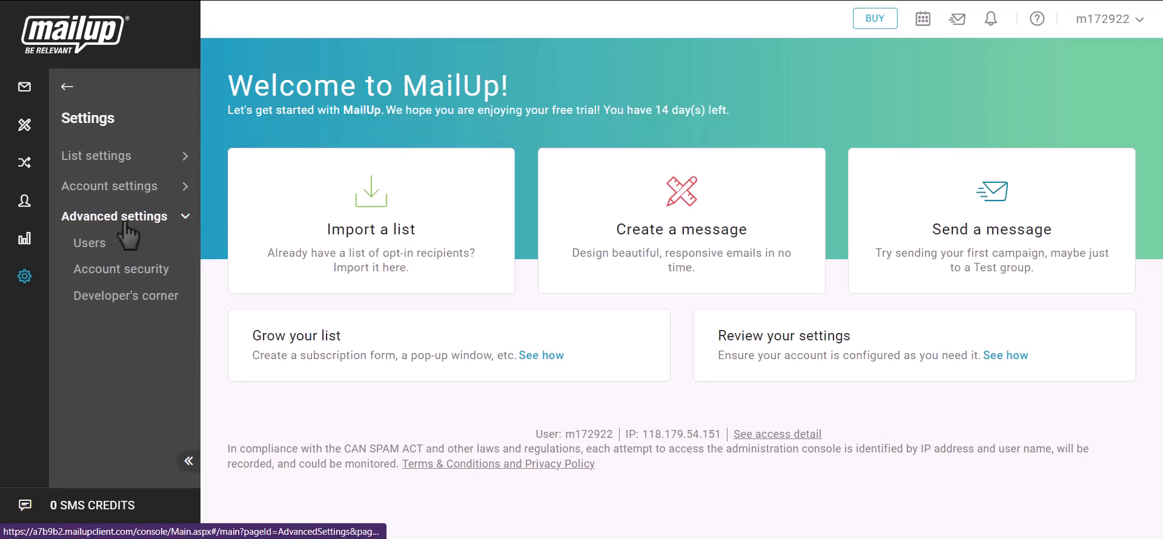
left_click(138, 303)
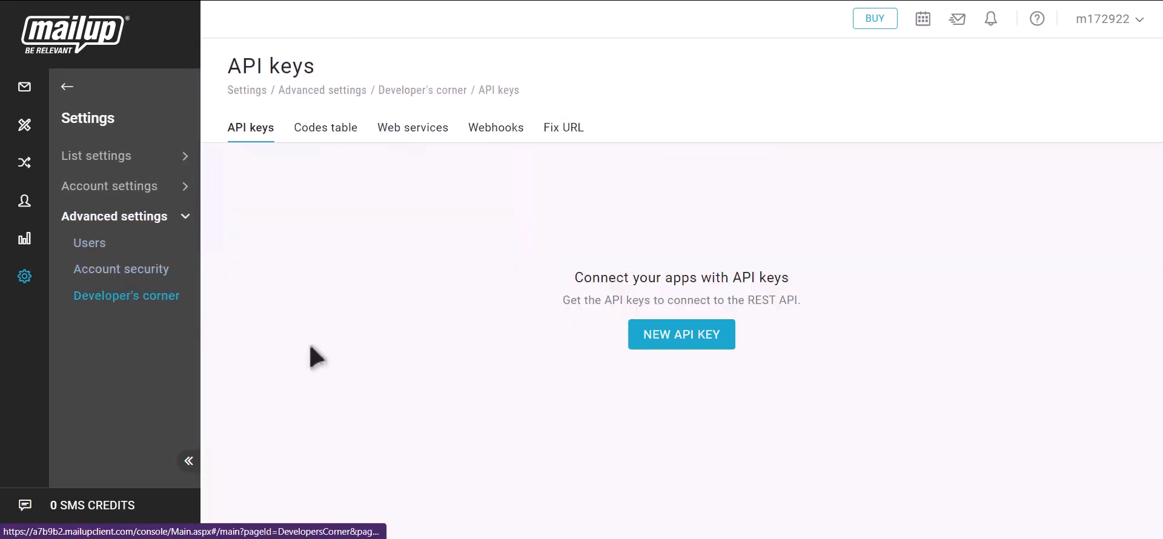
Create a new API key named 'Bit Integrations' with developer name and notes, and request the keys
left_click(699, 344)
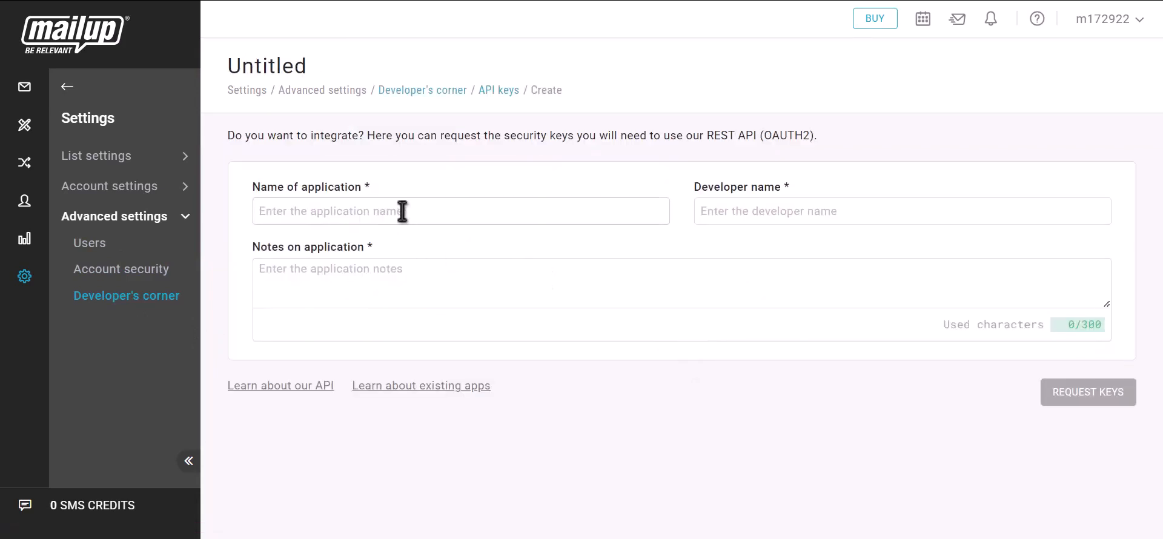
type("B")
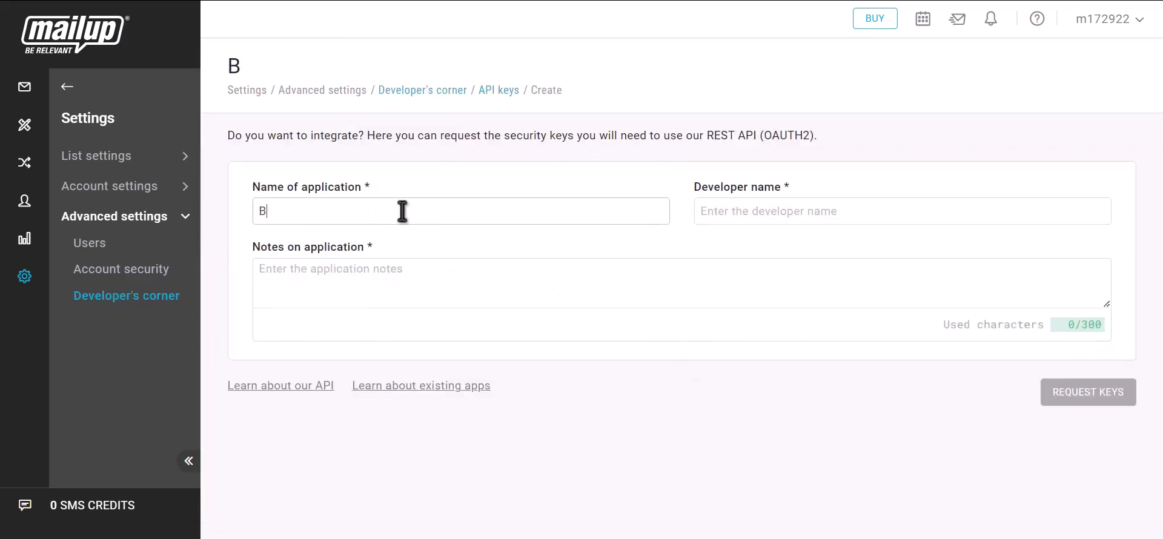
type("it Integrations")
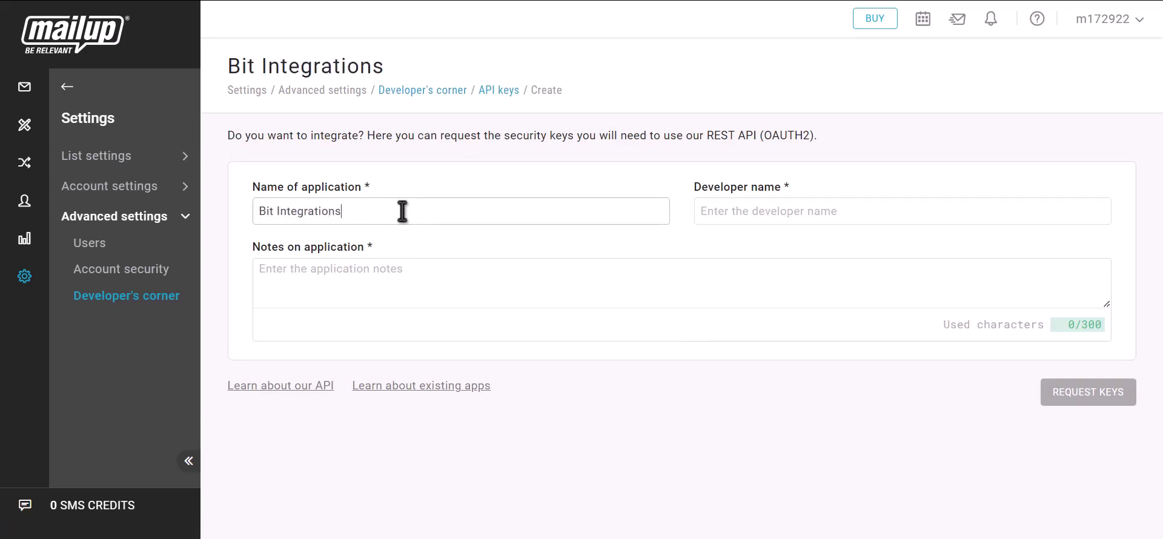
left_click(768, 214)
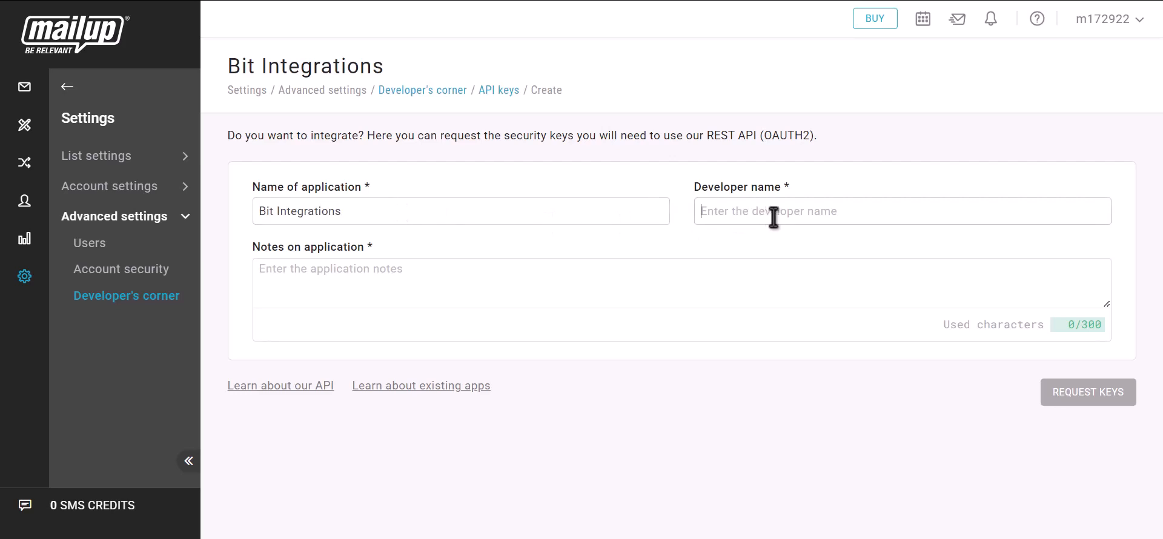
type("B")
left_click(367, 290)
type("Bit in")
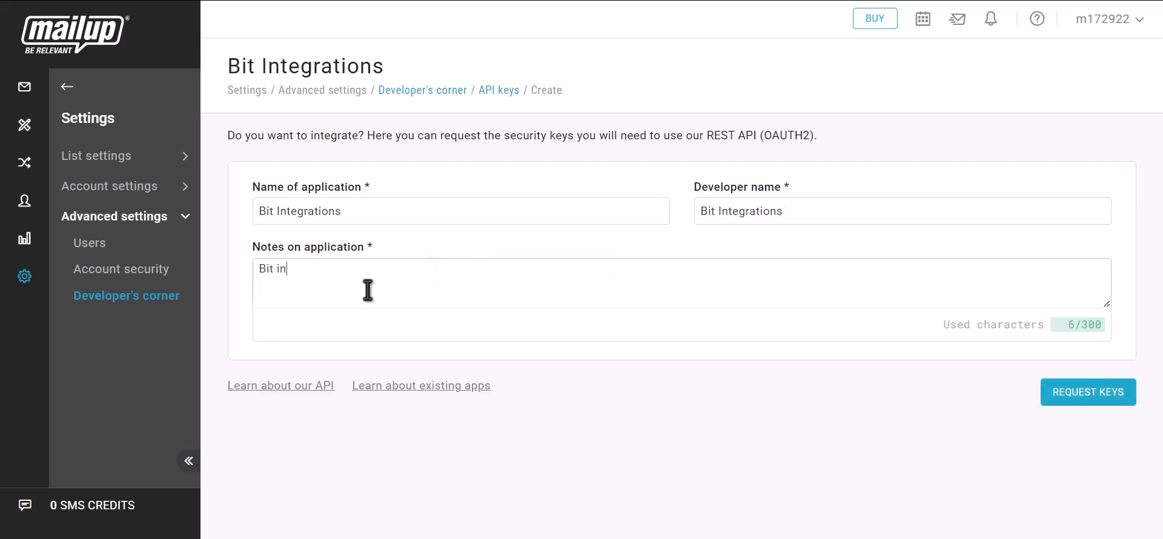
type("tegrations")
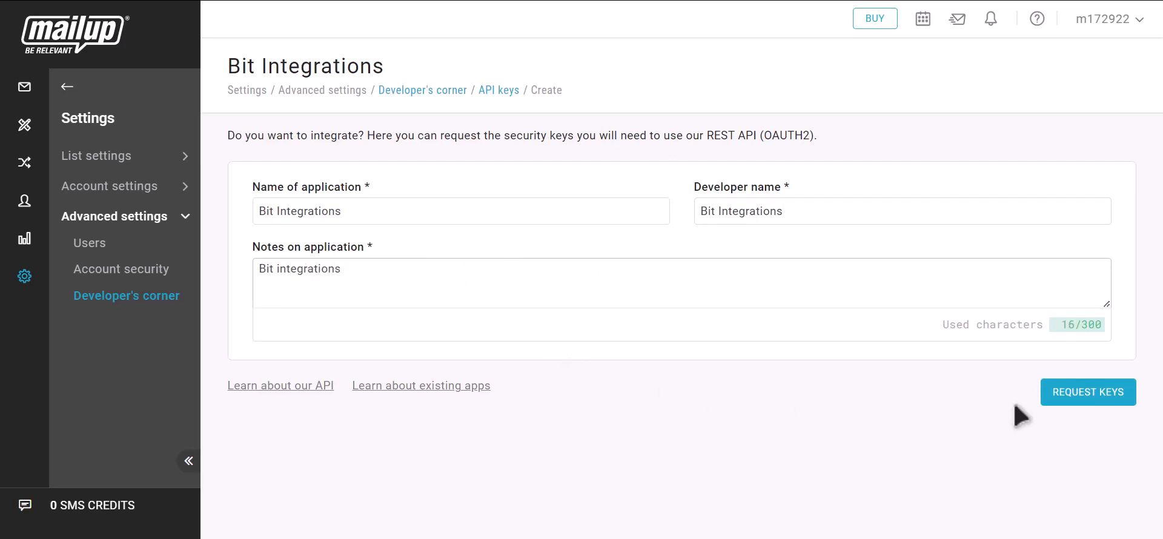
left_click(1102, 403)
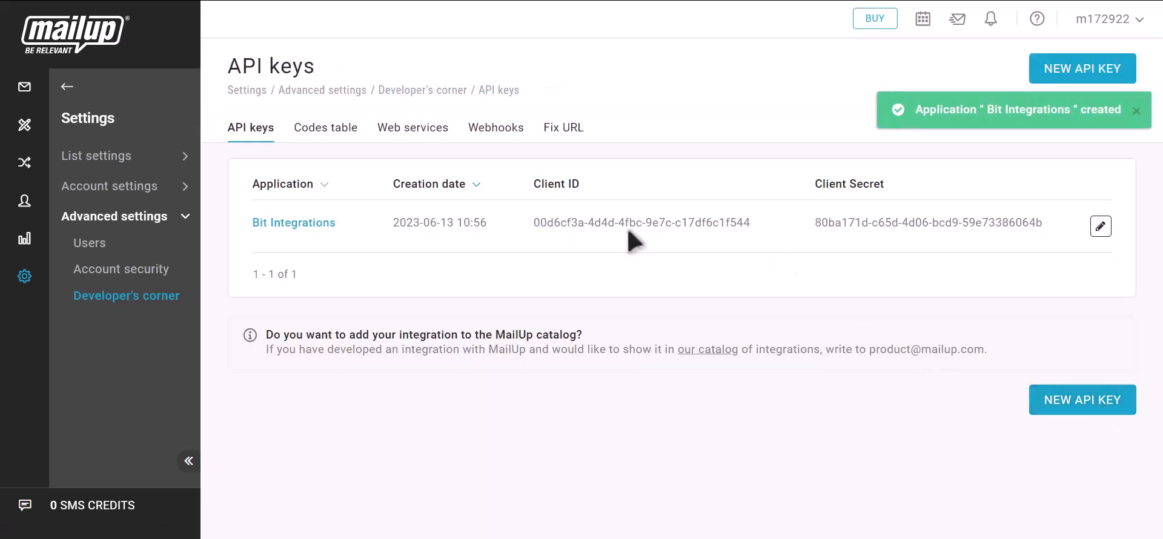
Copy the new client ID from MailUp into the integration's Client id field
left_click_drag(531, 185, 586, 188)
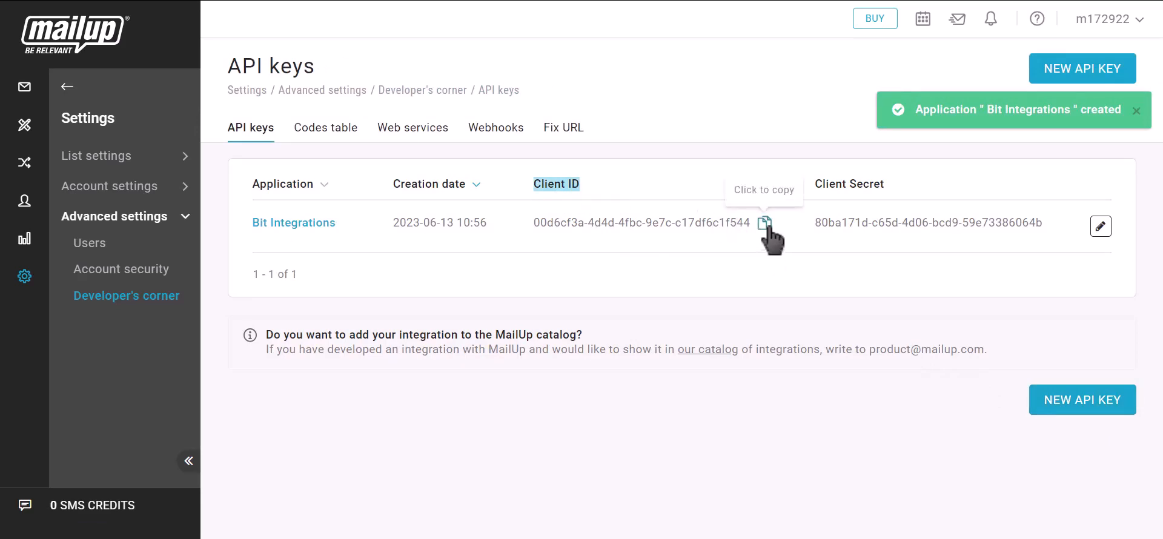
left_click(765, 223)
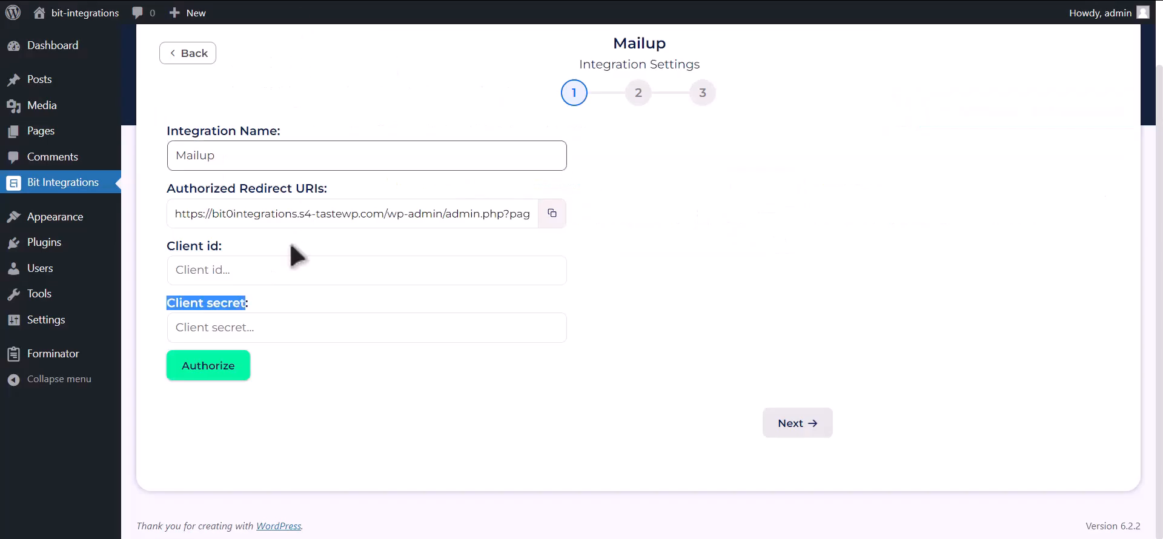
left_click(284, 273)
key("ctrl+v")
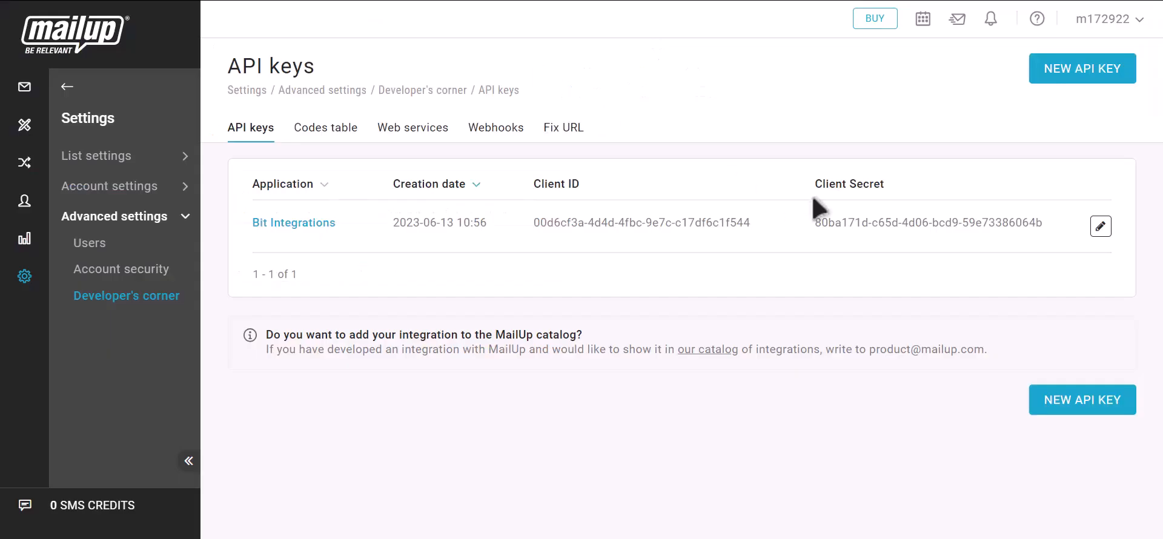
Paste the client secret into the Client secret field and launch MailUp authorization
left_click_drag(814, 183, 886, 185)
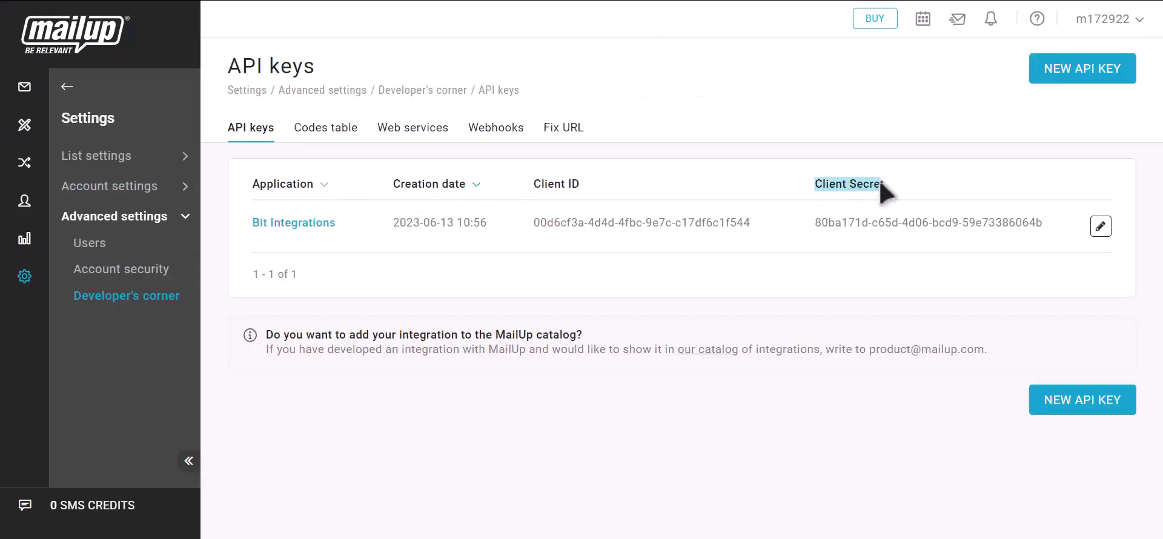
left_click(1056, 226)
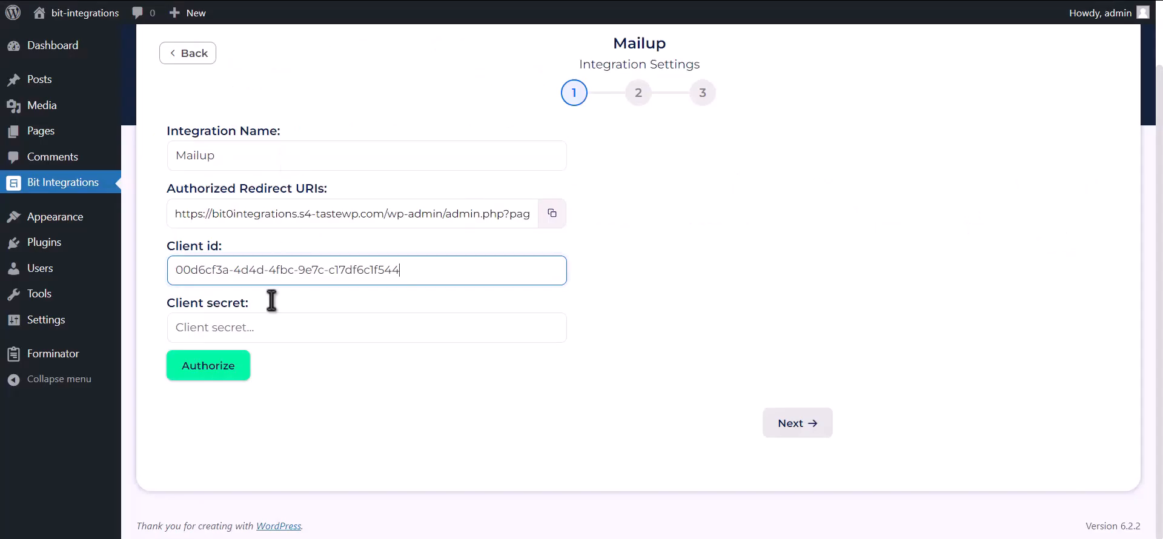
left_click(274, 331)
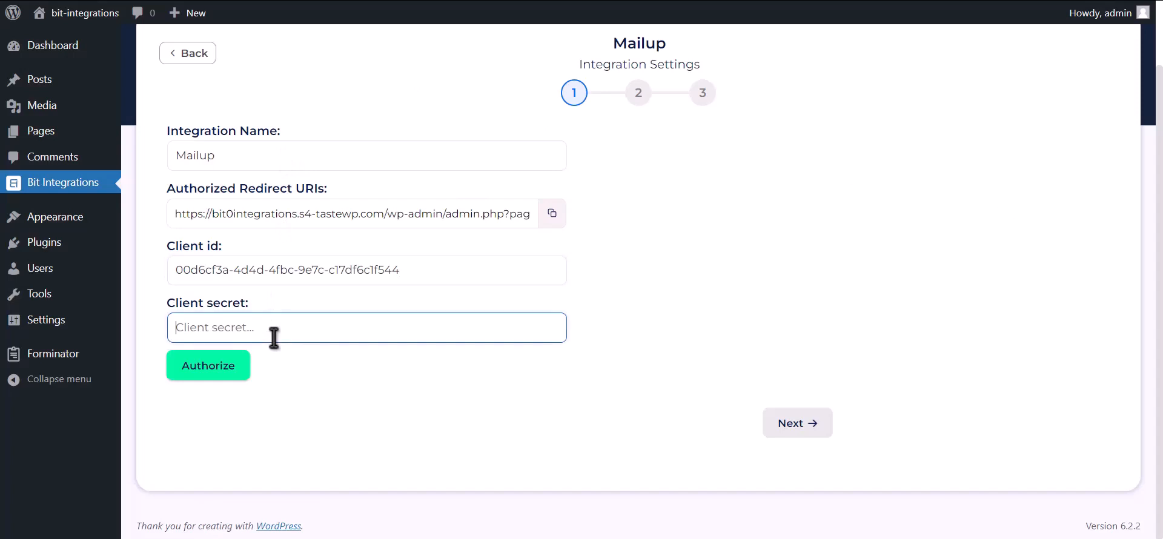
key("ctrl+v")
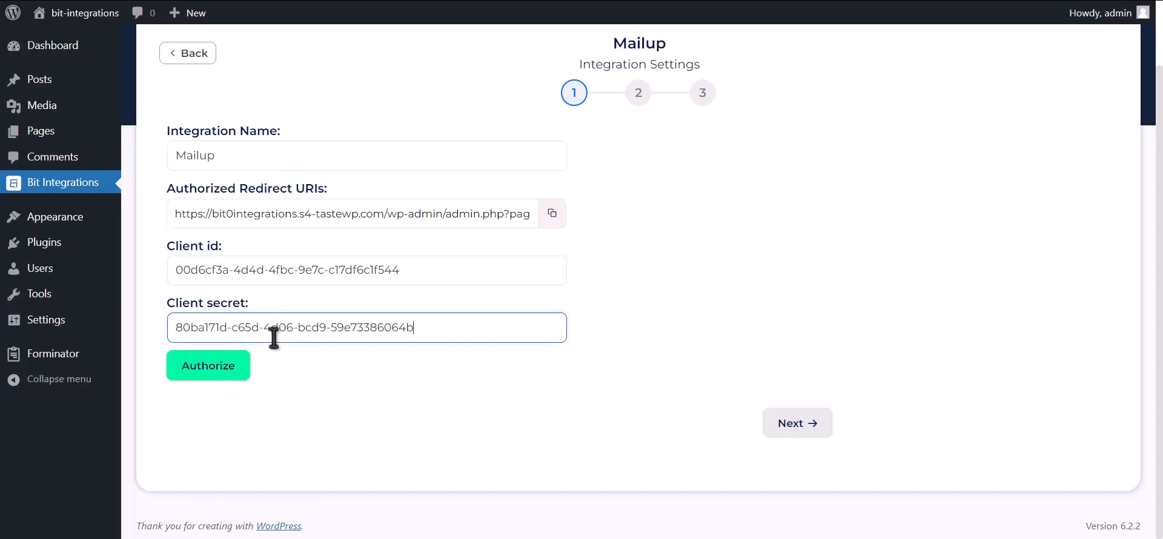
left_click(206, 372)
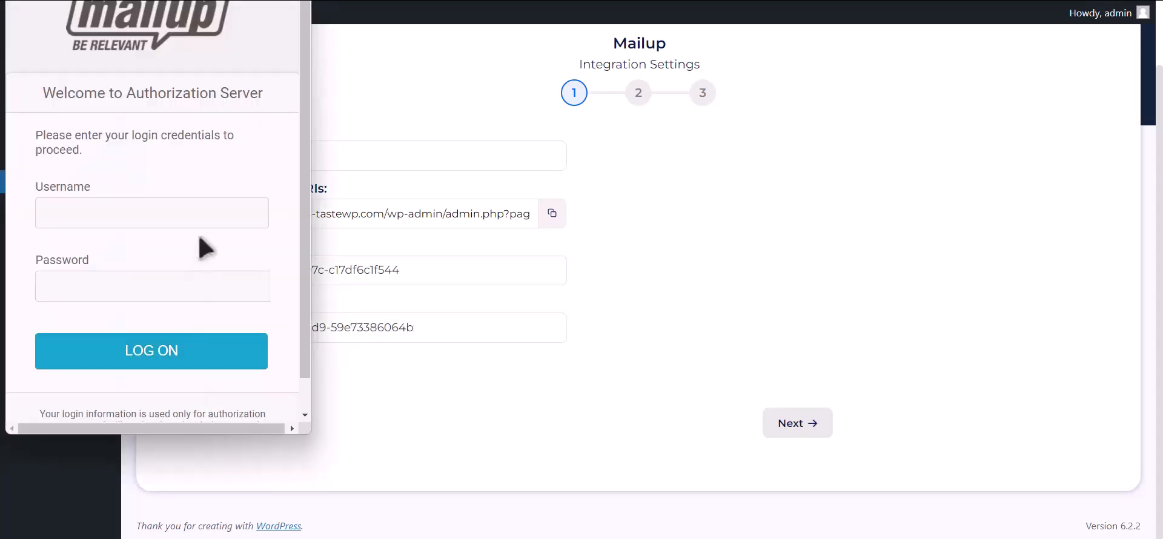
left_click(220, 213)
Log on to MailUp with the saved credentials and confirm access for Bit Integrations
left_click(218, 252)
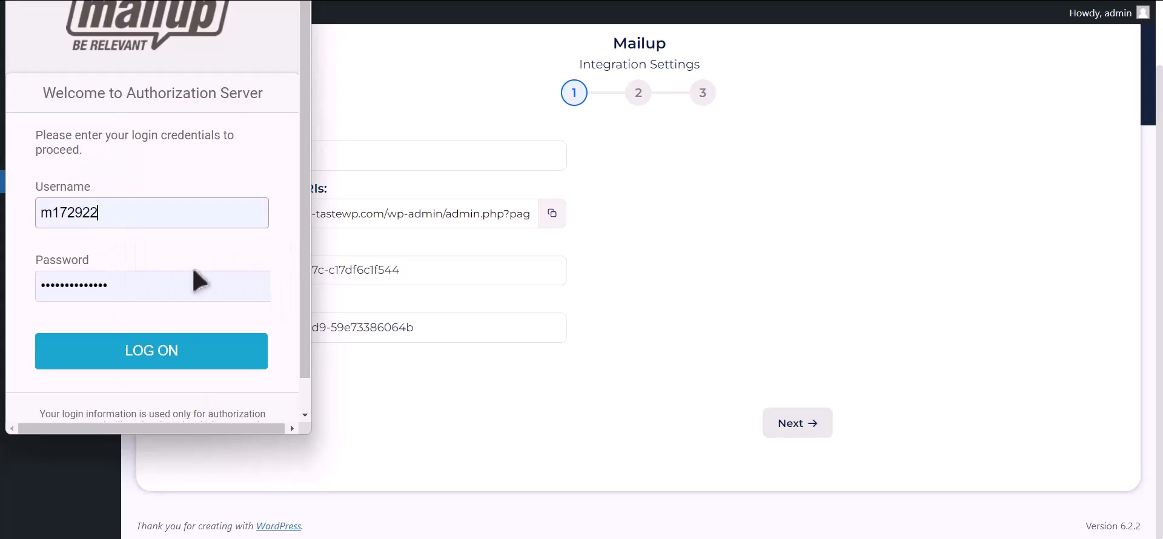
left_click(176, 363)
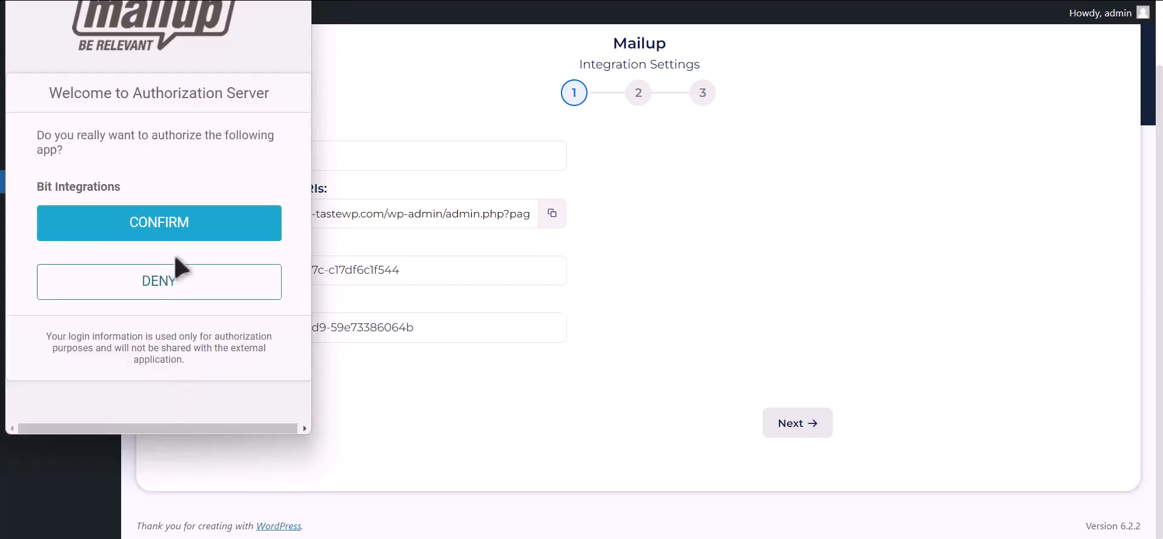
left_click(254, 225)
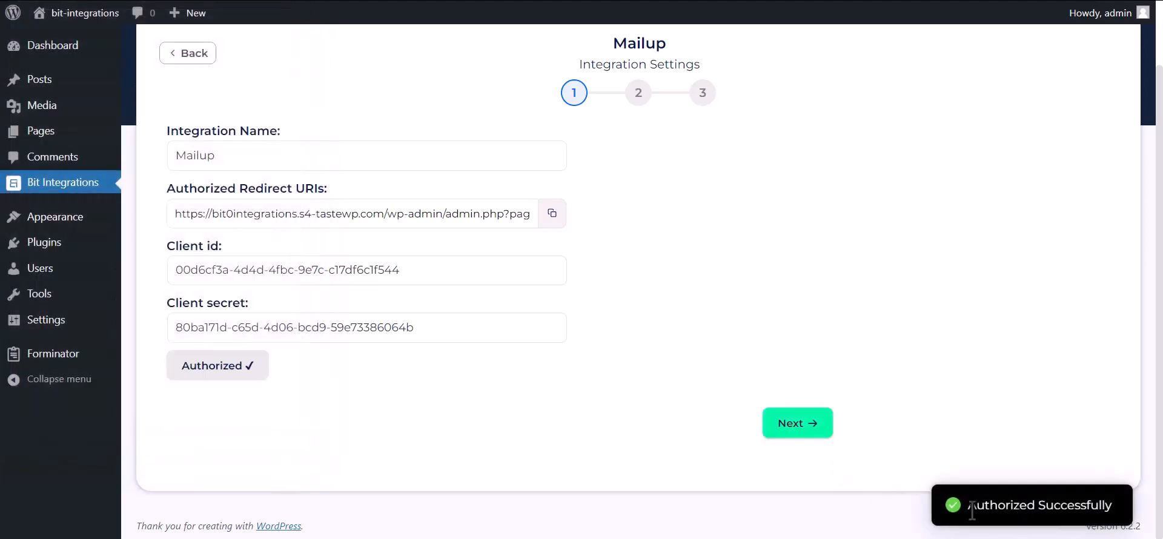
left_click_drag(968, 507, 1125, 513)
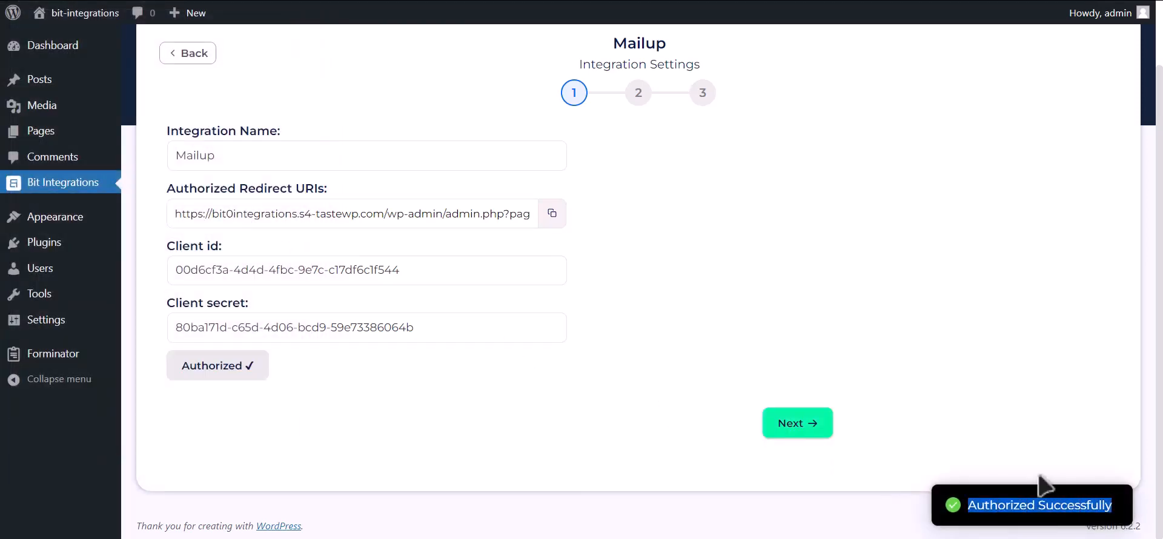
Choose the News list and TEST group, and map Email Address-1 to the Mailup Email field
left_click(812, 433)
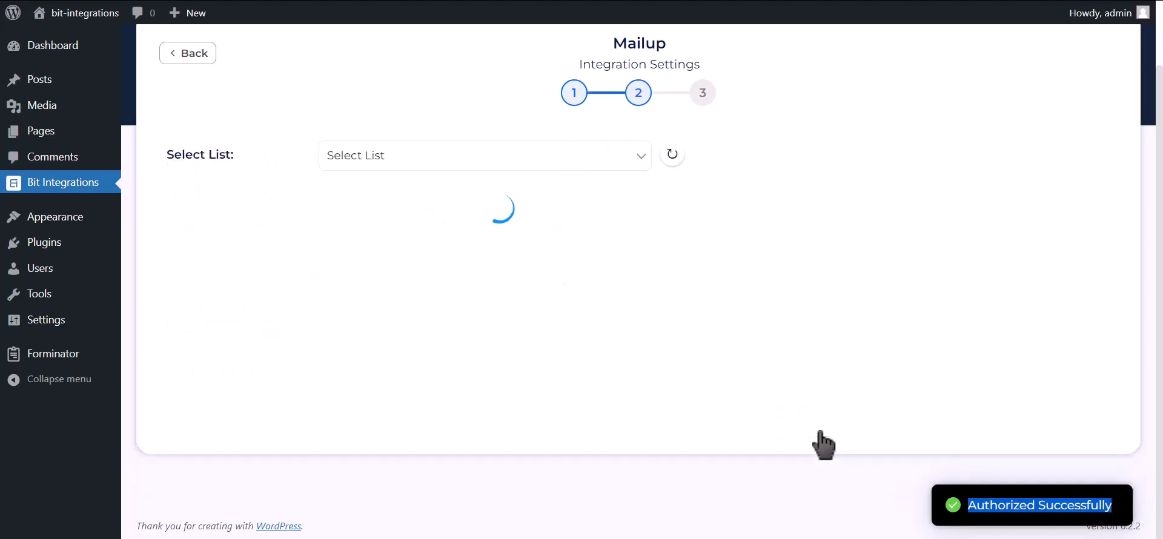
left_click(476, 161)
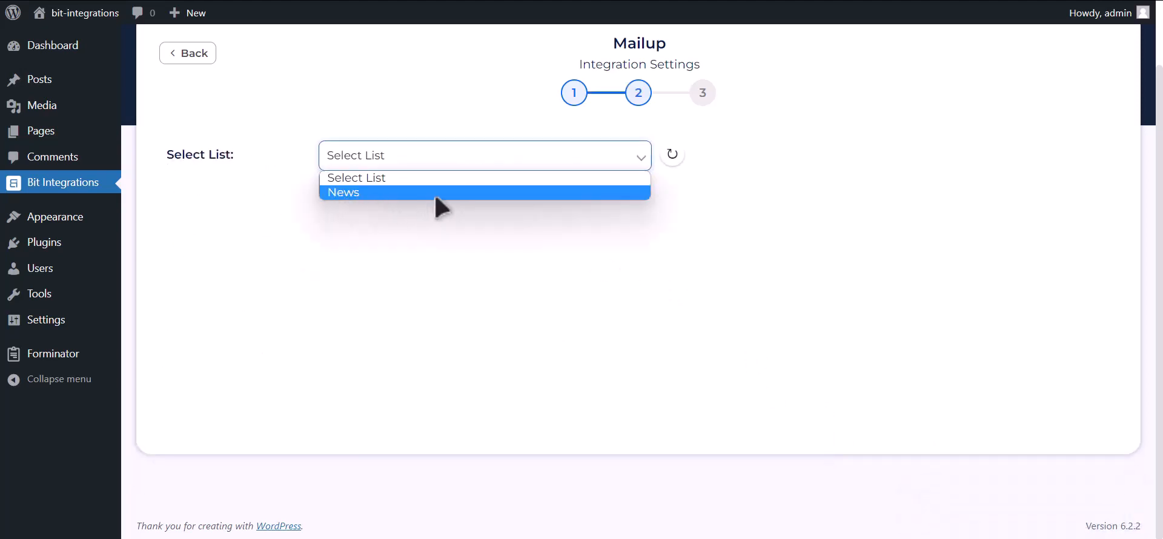
left_click(432, 192)
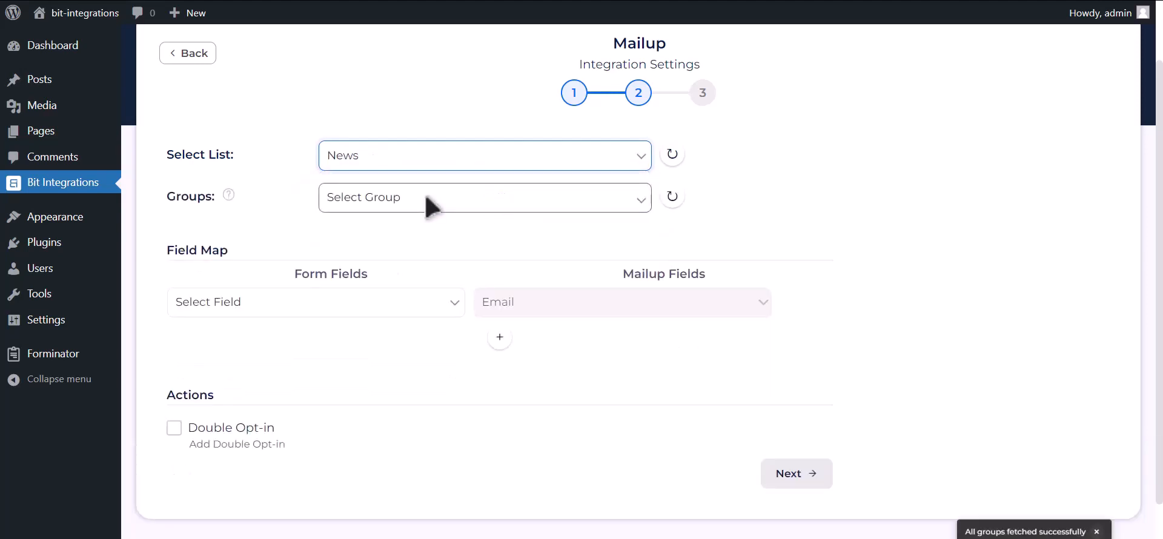
left_click(482, 200)
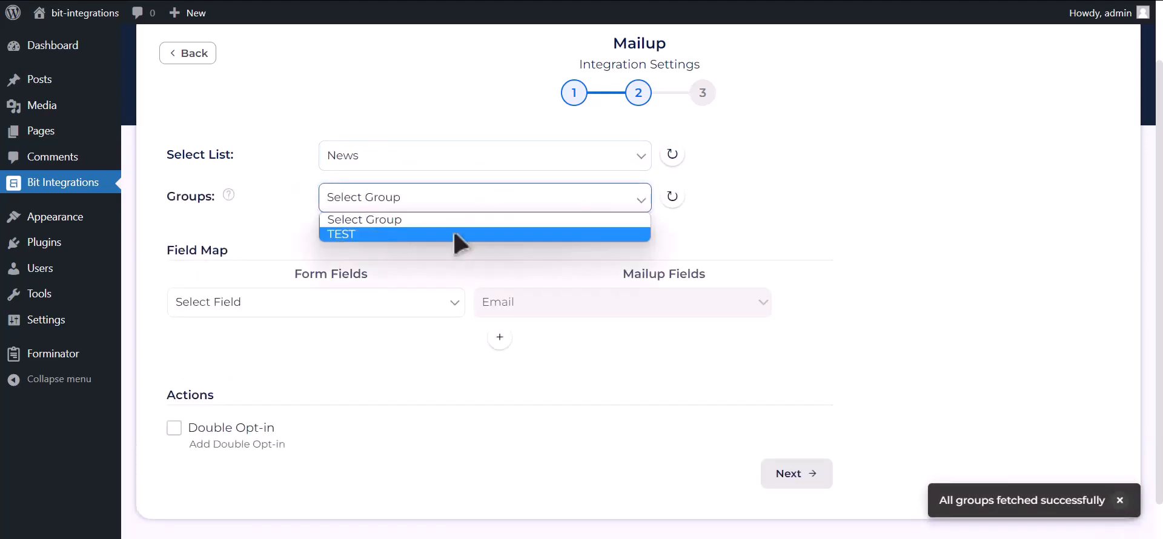
left_click(412, 239)
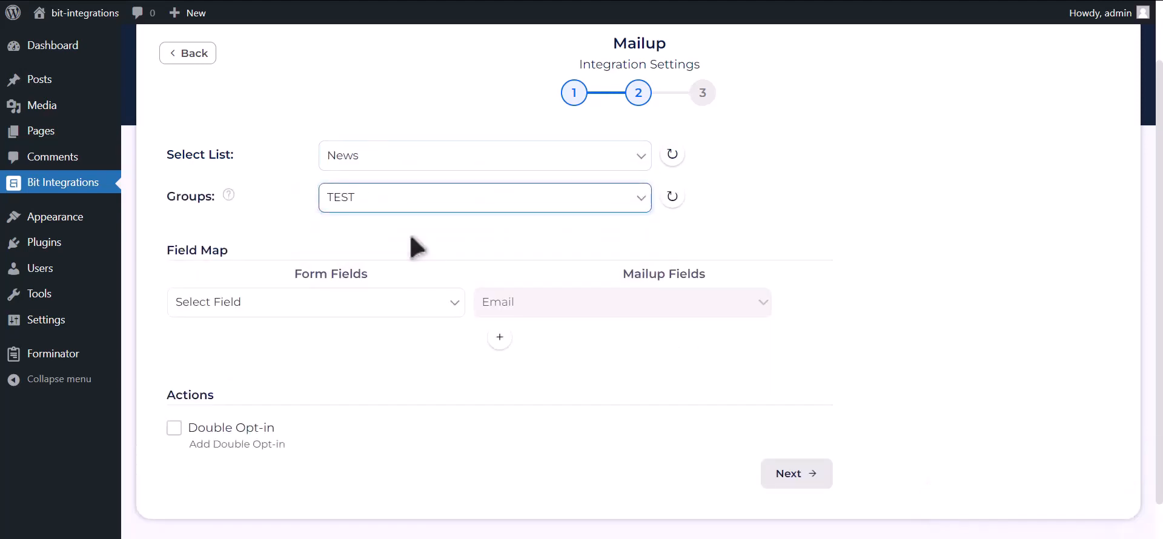
left_click(335, 306)
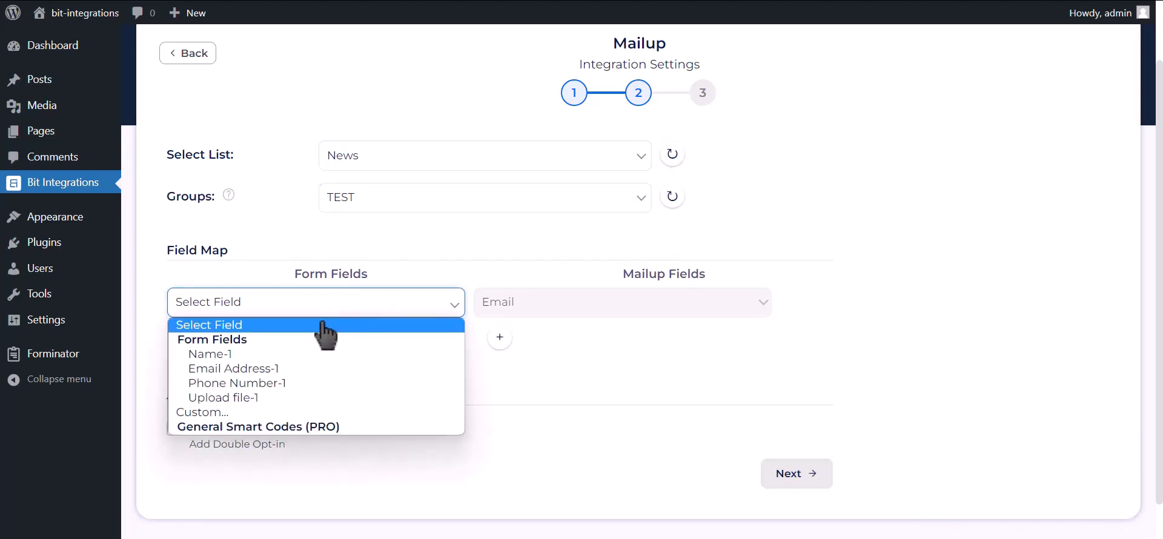
left_click(291, 368)
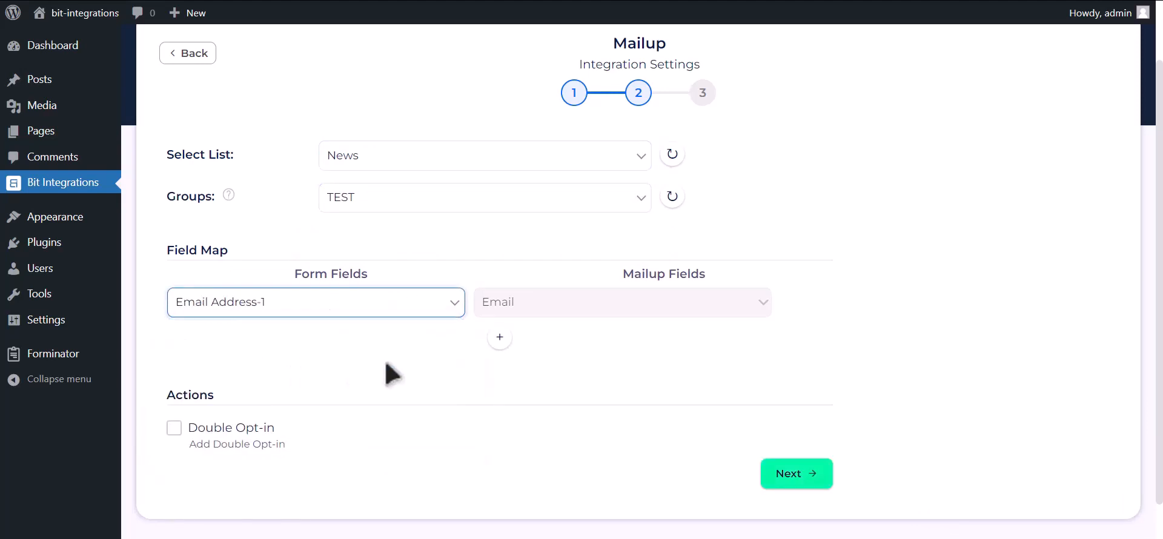
Add a field mapping row linking Name-1 to Last Name
scroll(478, 327, "down", 1)
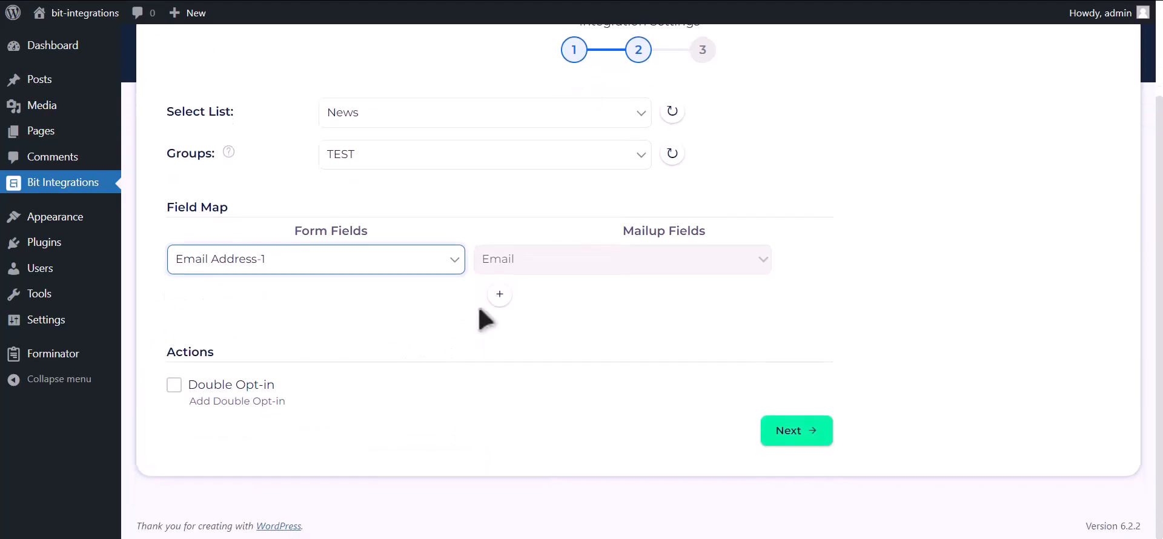
left_click(499, 294)
left_click(457, 299)
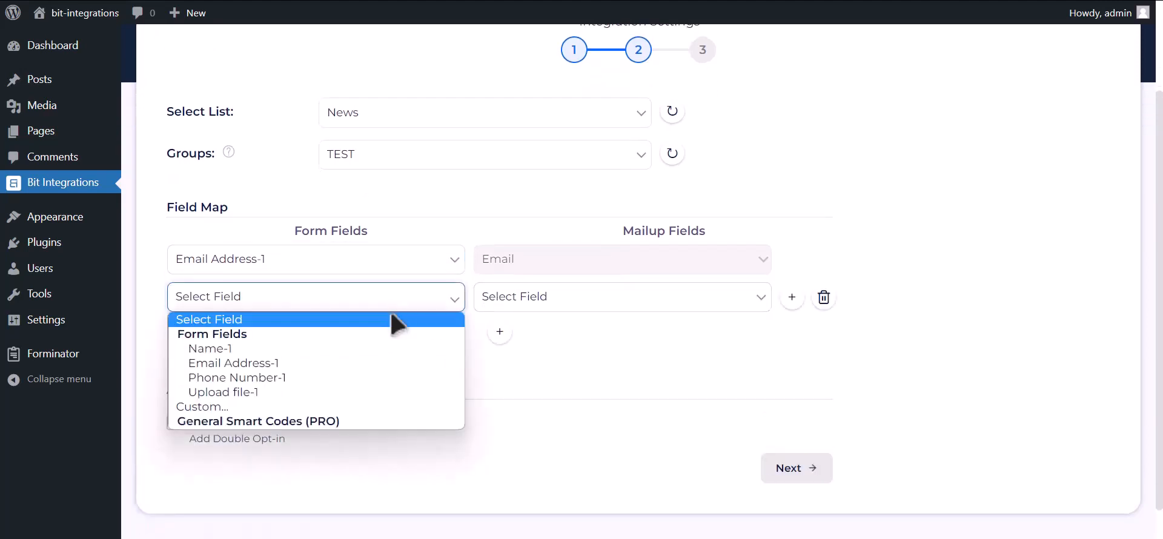
left_click(375, 351)
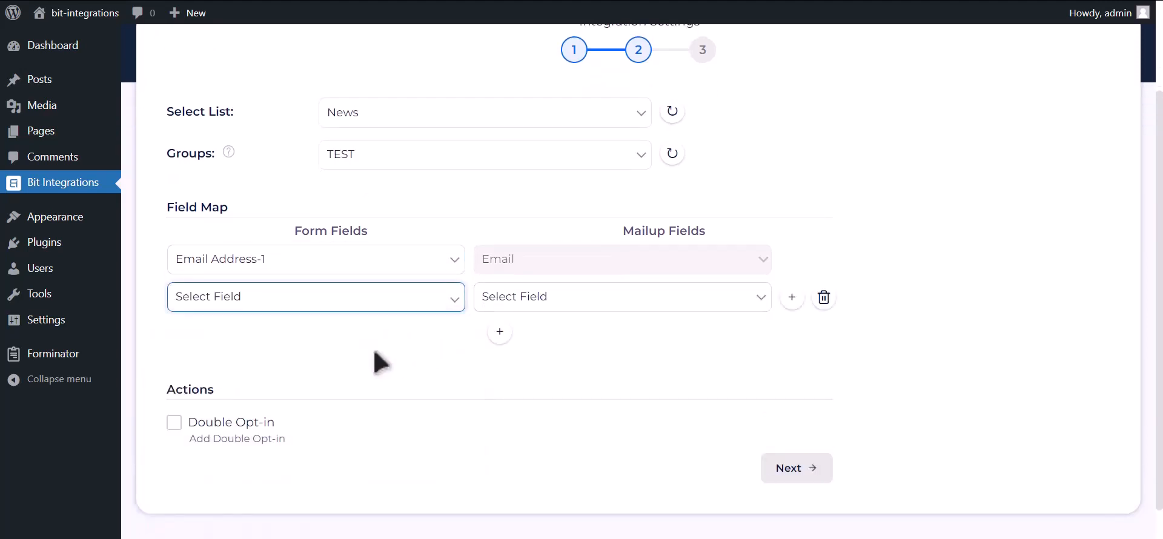
left_click(550, 306)
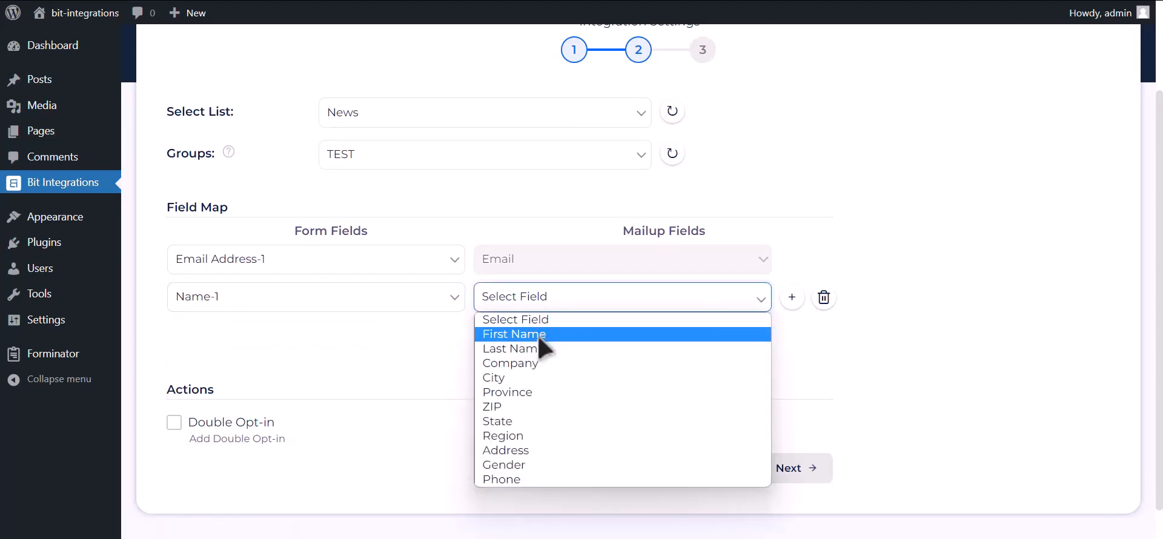
left_click(540, 350)
Add a row mapping Phone Number-1 to Phone, then finish and save the integration
left_click(499, 333)
left_click(326, 343)
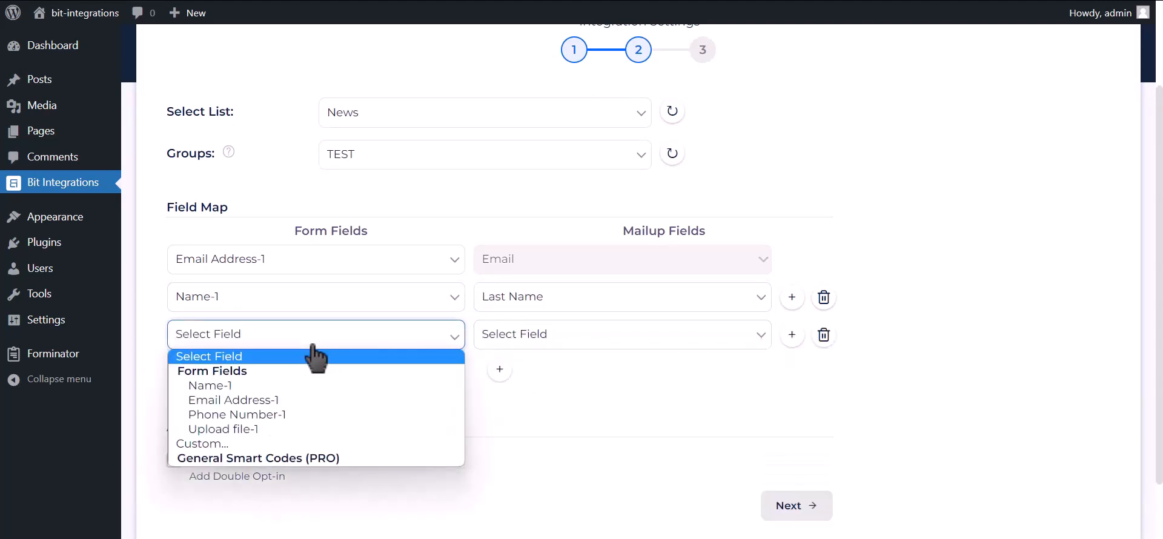
left_click(330, 413)
left_click(488, 335)
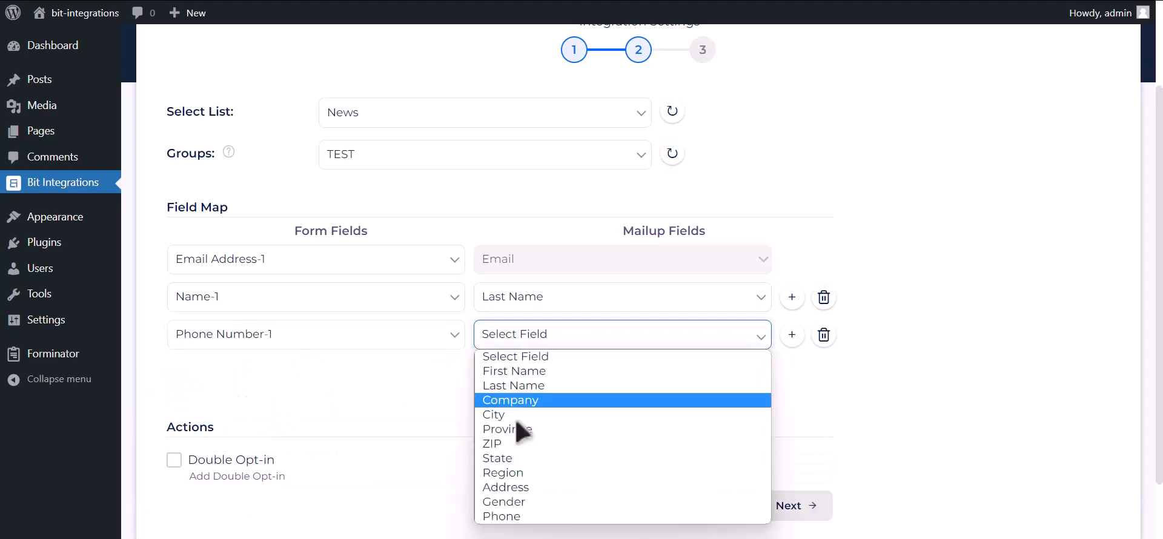
left_click(509, 518)
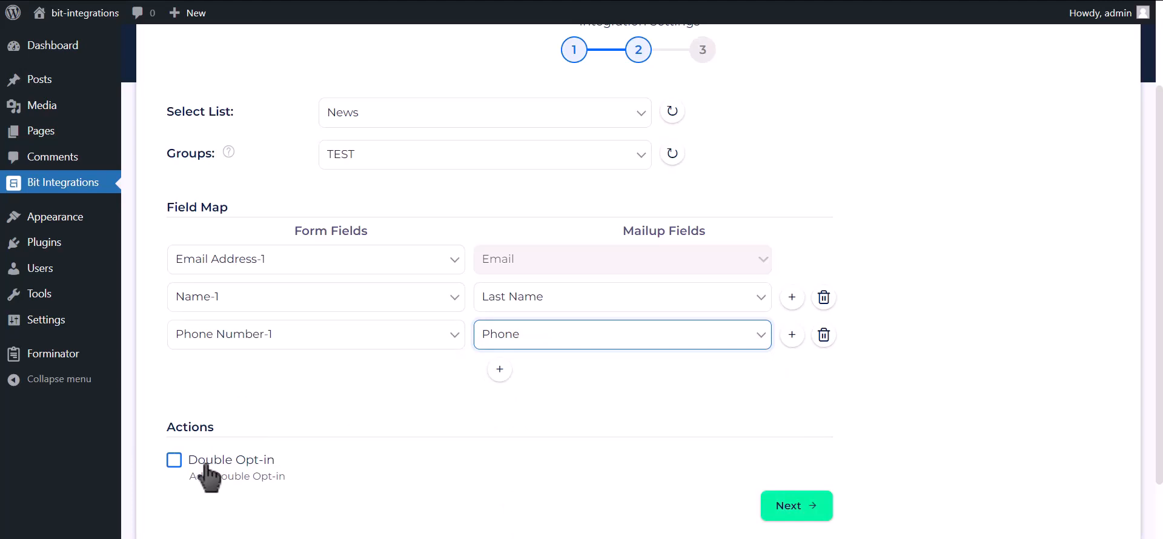
left_click(803, 512)
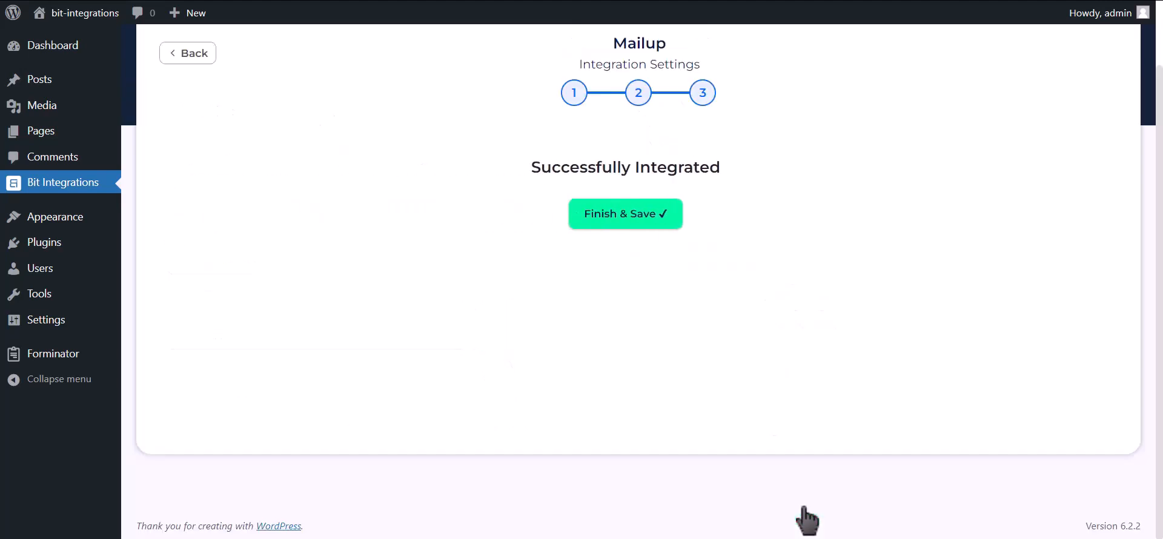
left_click(658, 228)
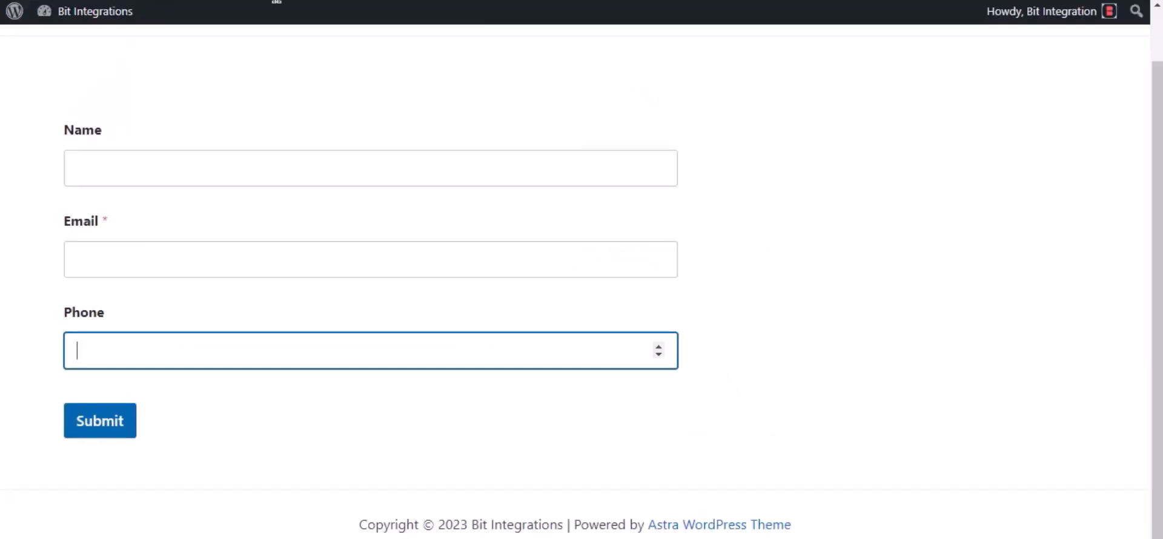
Fill the test form with a test name, email address and phone number, and submit it
left_click(129, 160)
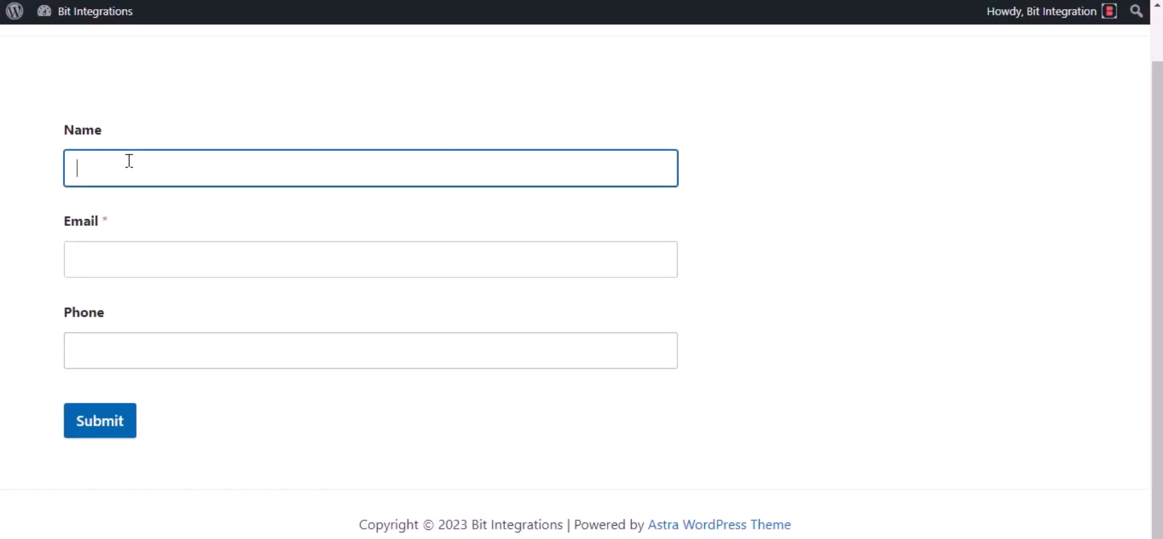
type("Bit Integrations")
left_click(112, 250)
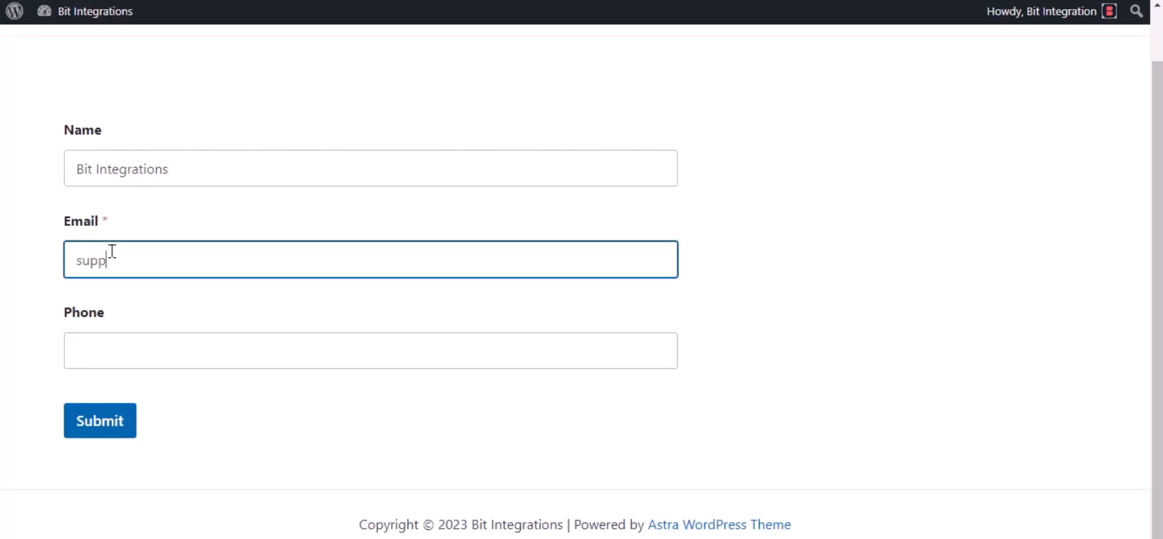
left_click(140, 361)
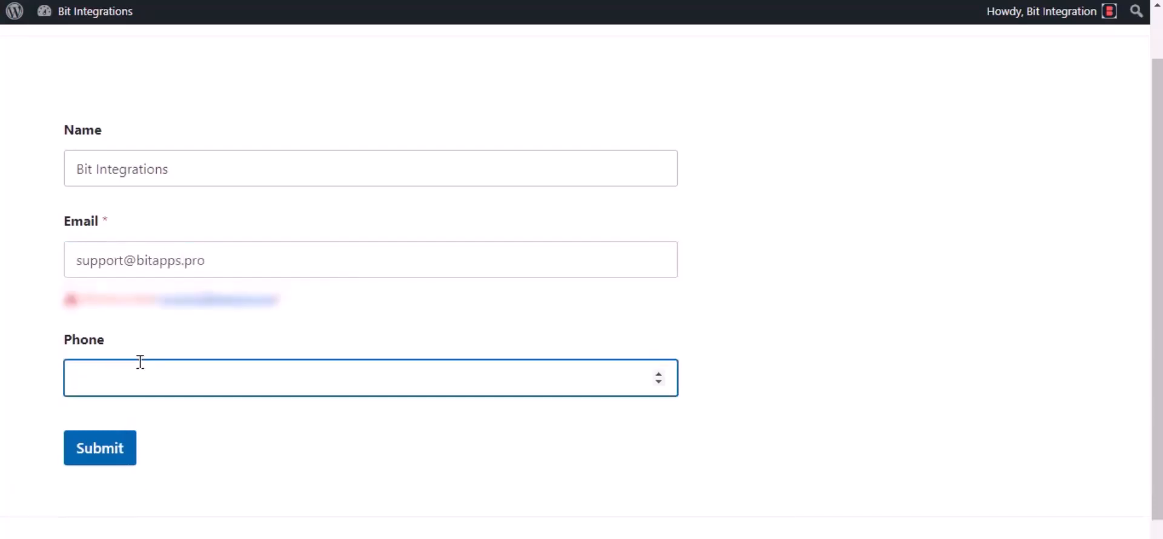
type("444555666")
left_click(99, 462)
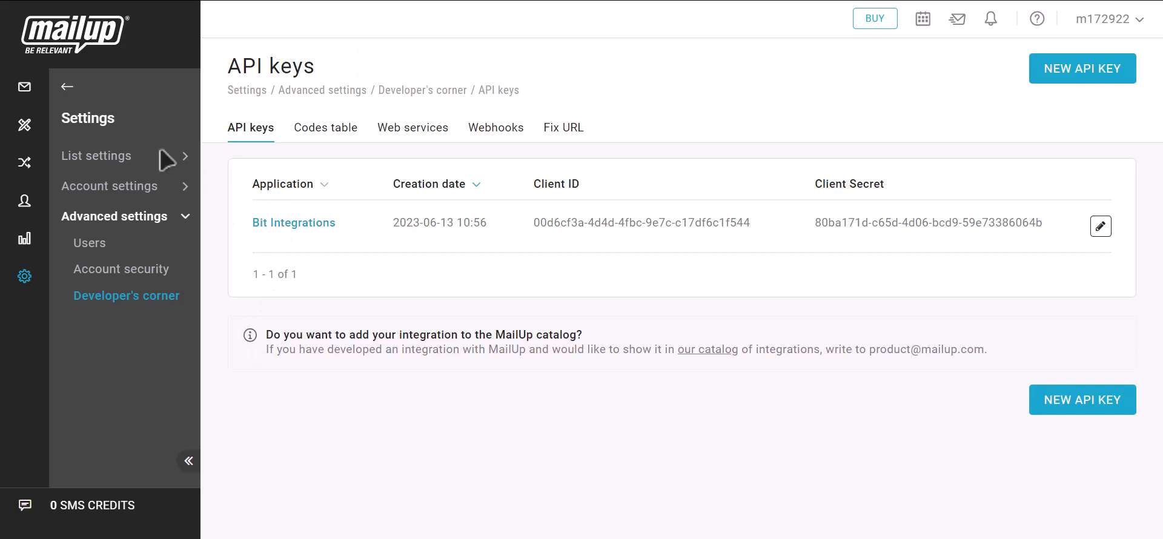
Open Recipients > Email subscribed list and check the new subscriber's email and last name
left_click(65, 88)
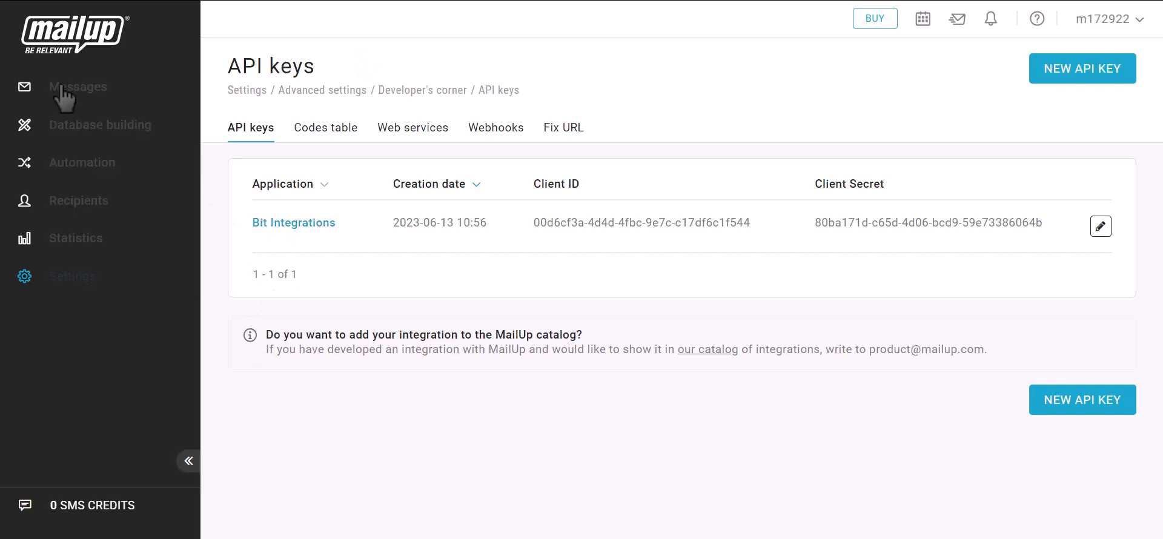
left_click(71, 200)
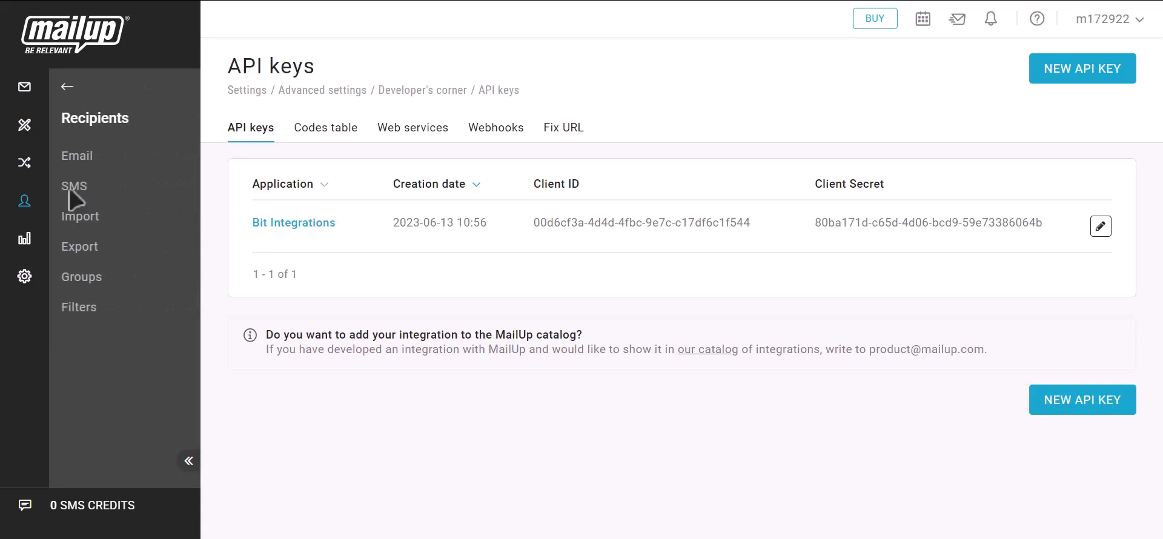
left_click(82, 159)
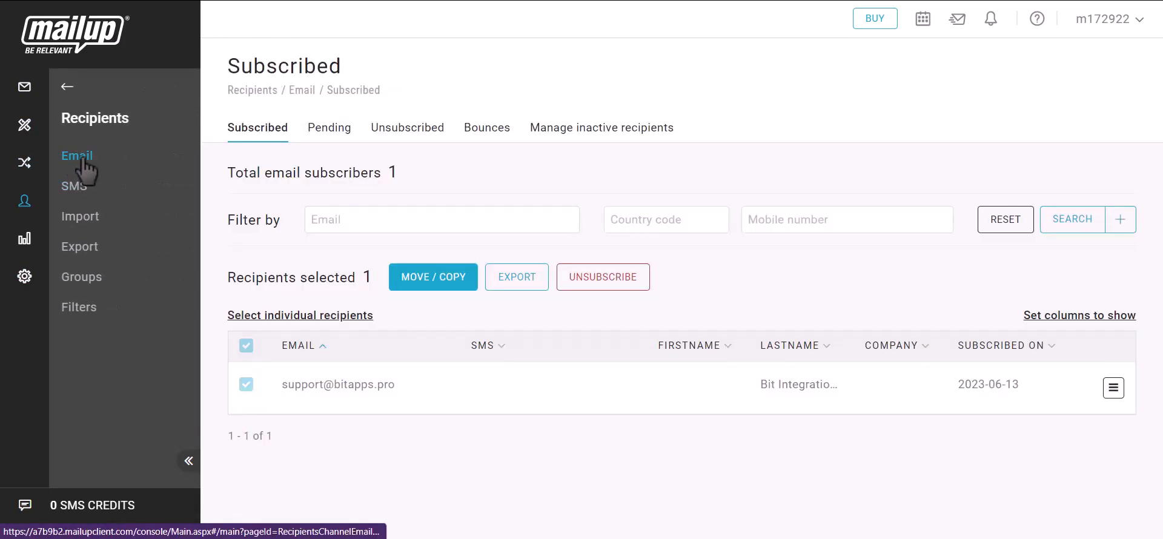
left_click_drag(280, 384, 407, 389)
left_click_drag(759, 385, 852, 394)
left_click(863, 396)
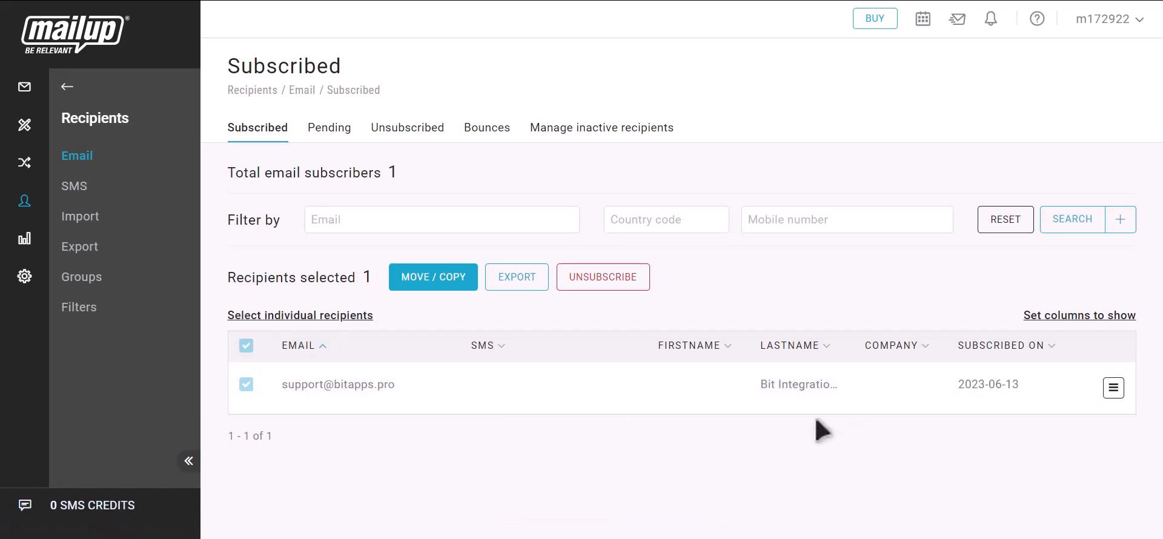